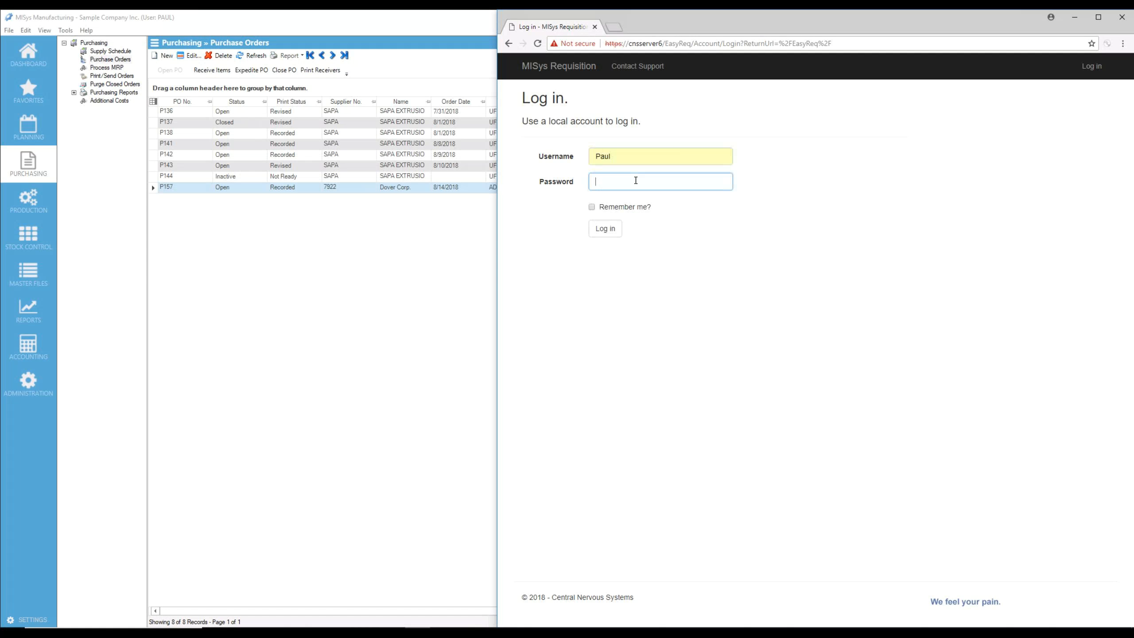
Log in with the account password and open the Requisitions page
key(Return)
click(1029, 75)
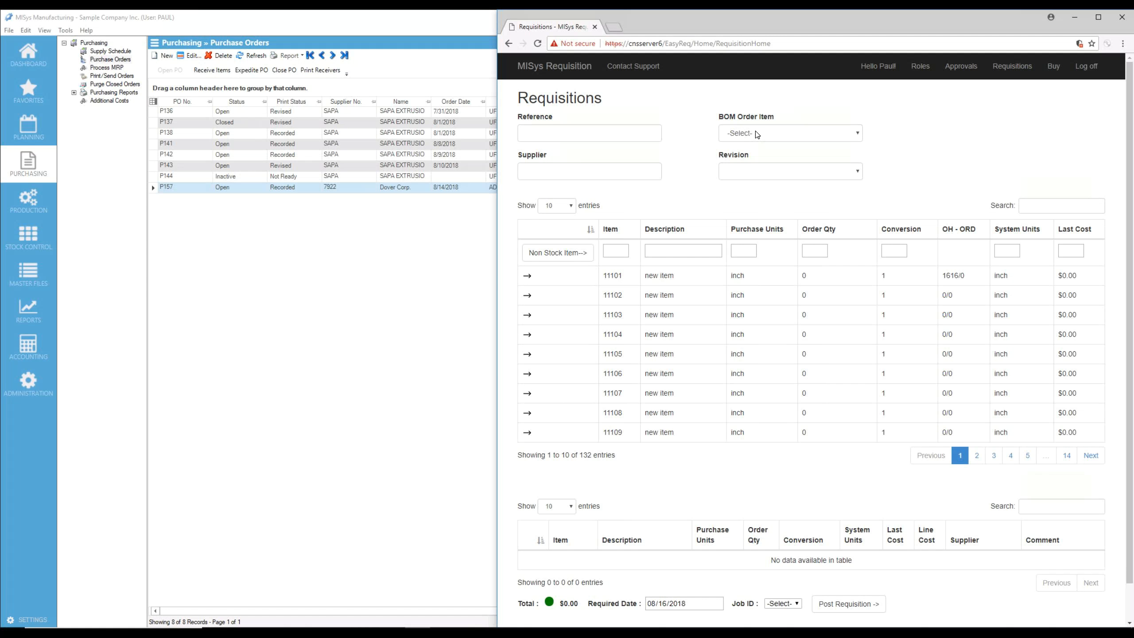
Filter the requisition item list by the reference "Wire"
click(1051, 207)
click(688, 149)
click(613, 135)
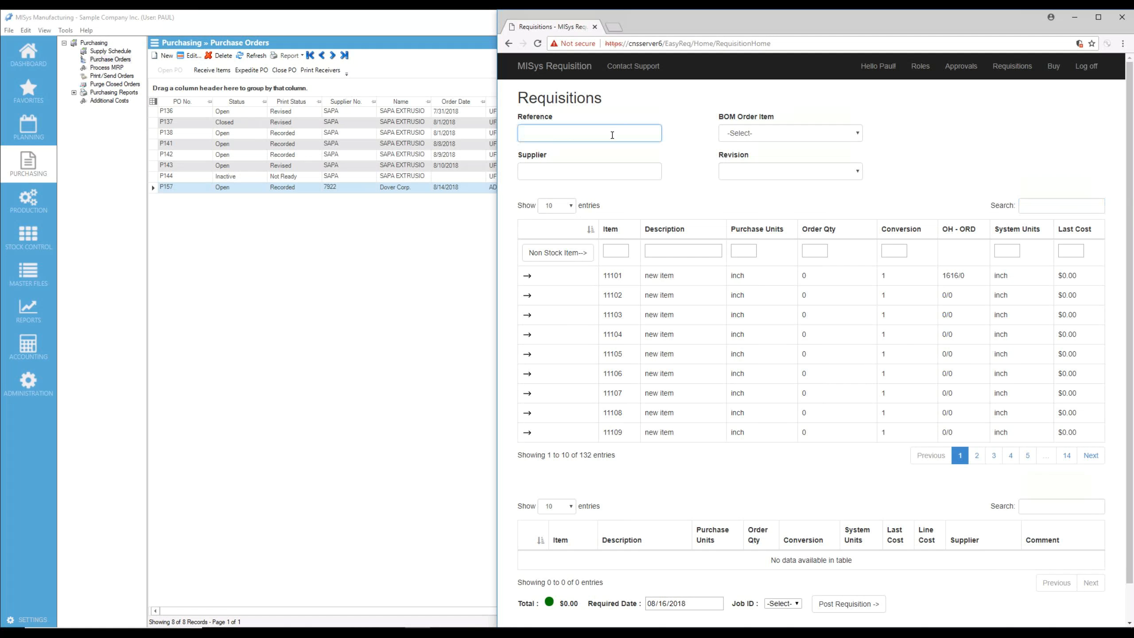
text(Wire)
key(Tab)
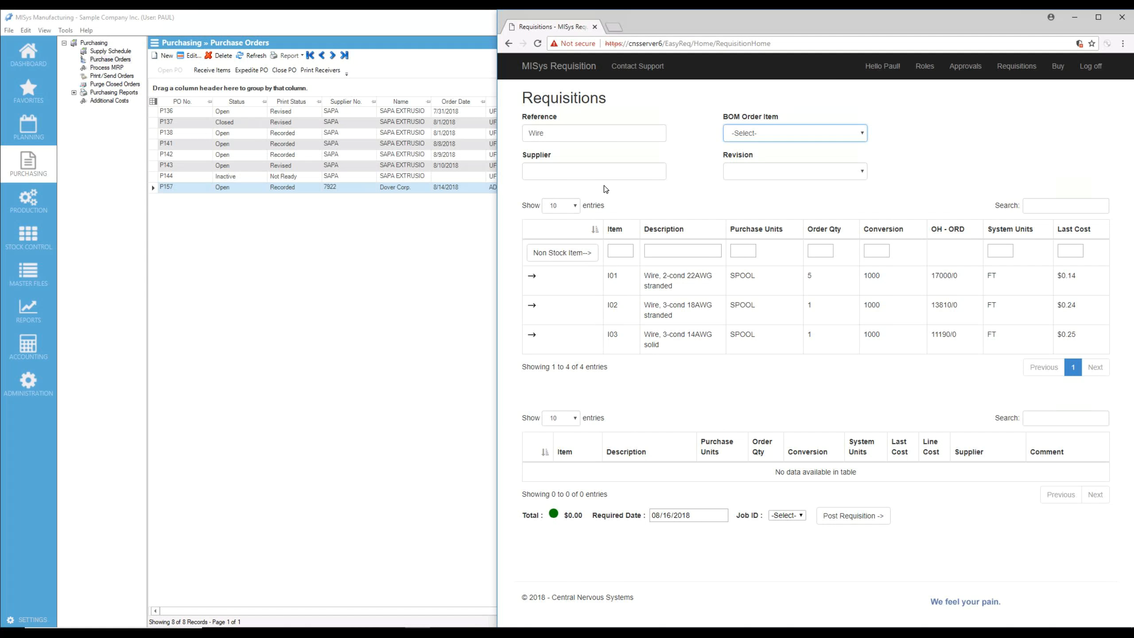
Clear the reference filter and filter the item list by supplier 2150 instead
double_click(535, 134)
key(BackSpace)
key(Tab)
click(541, 170)
text(2150)
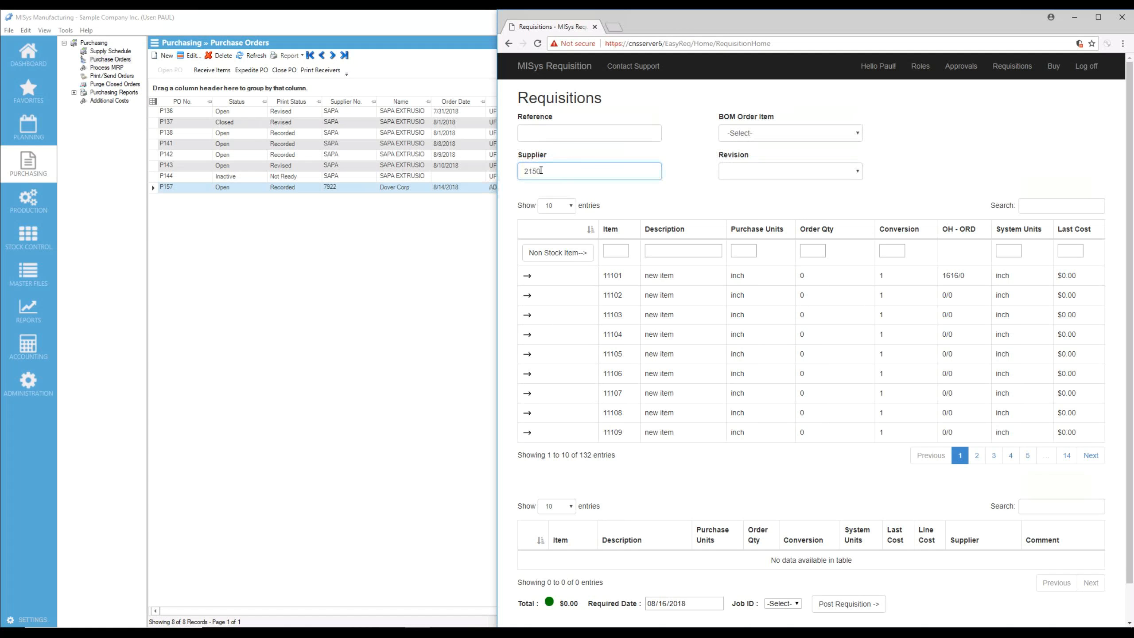
key(Tab)
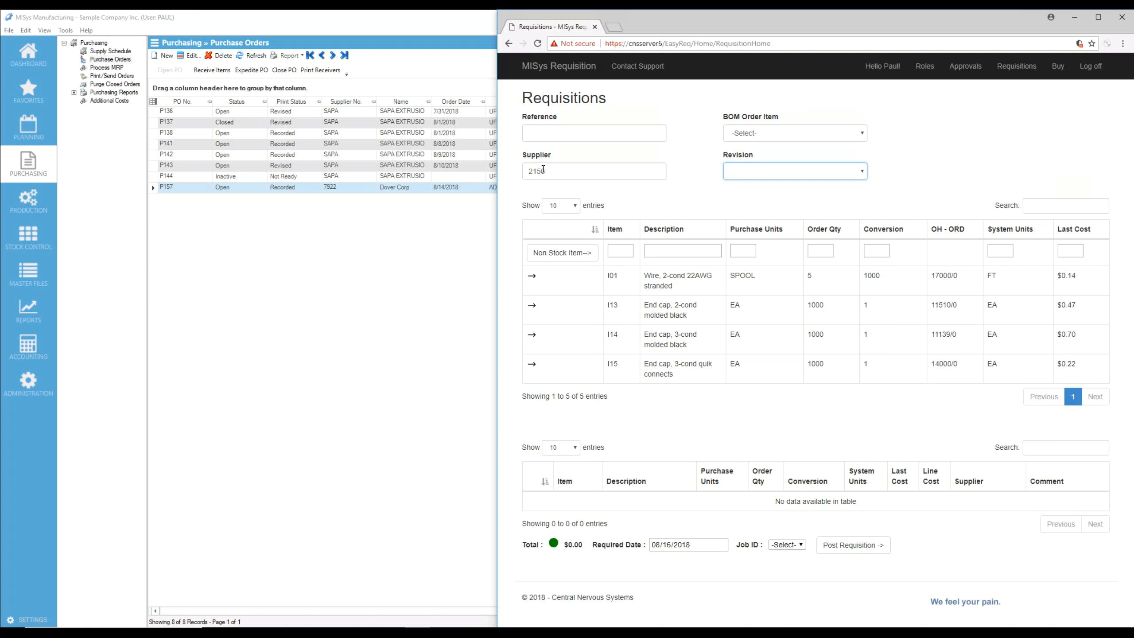
Narrow the supplier's items by the reference "Wire" and add item I01, the 2-cond 22AWG stranded wire, to the requisition
click(548, 131)
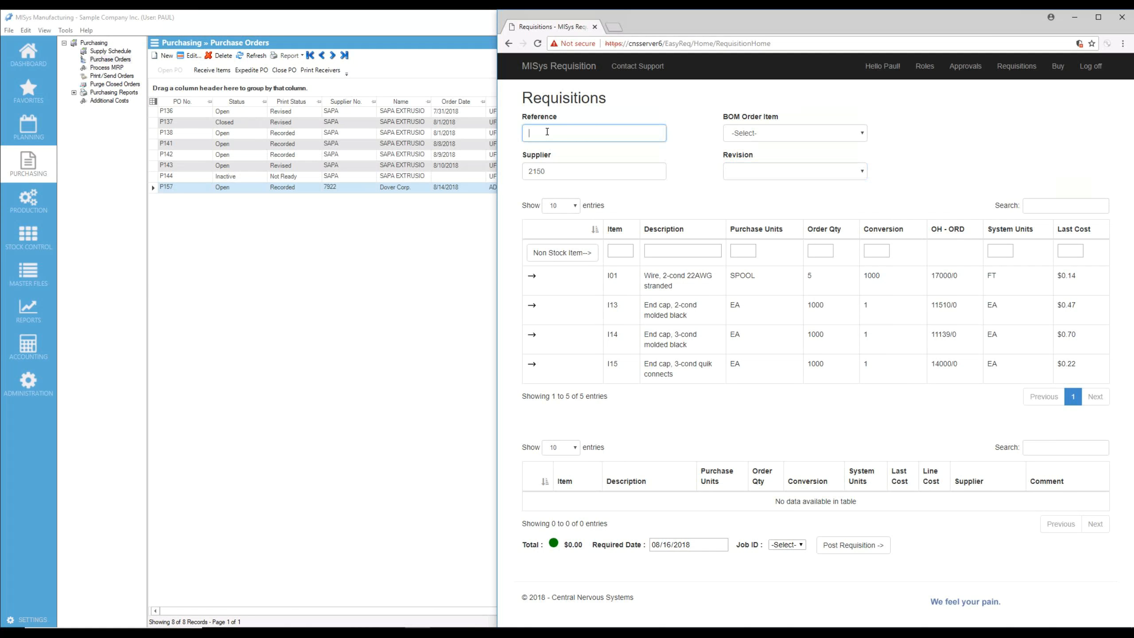
text(Wire)
key(Tab)
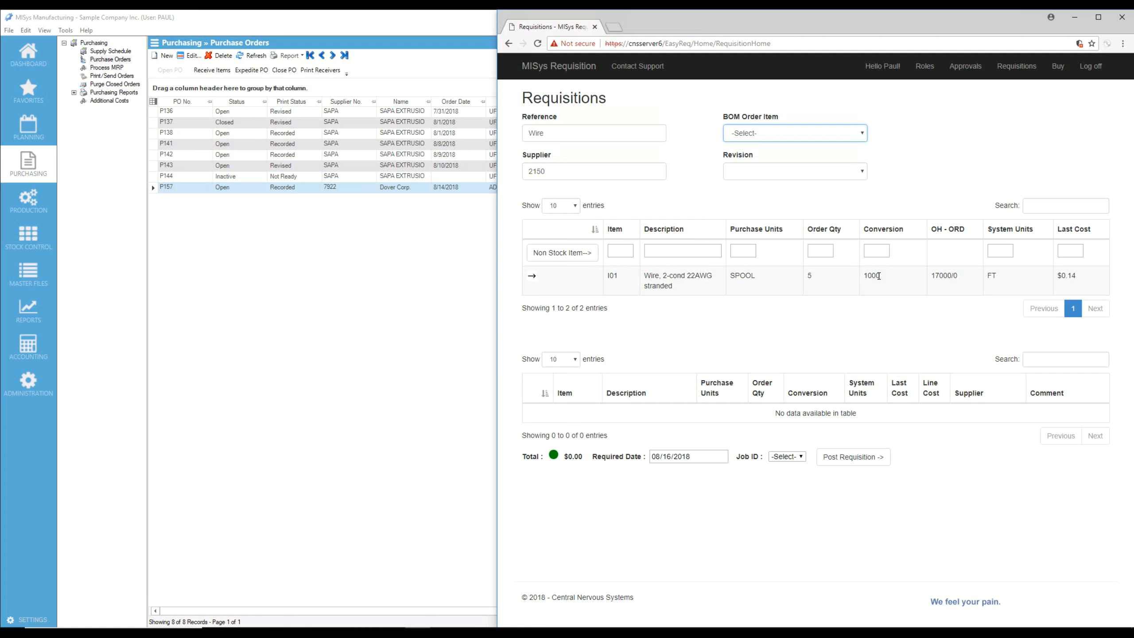
click(532, 279)
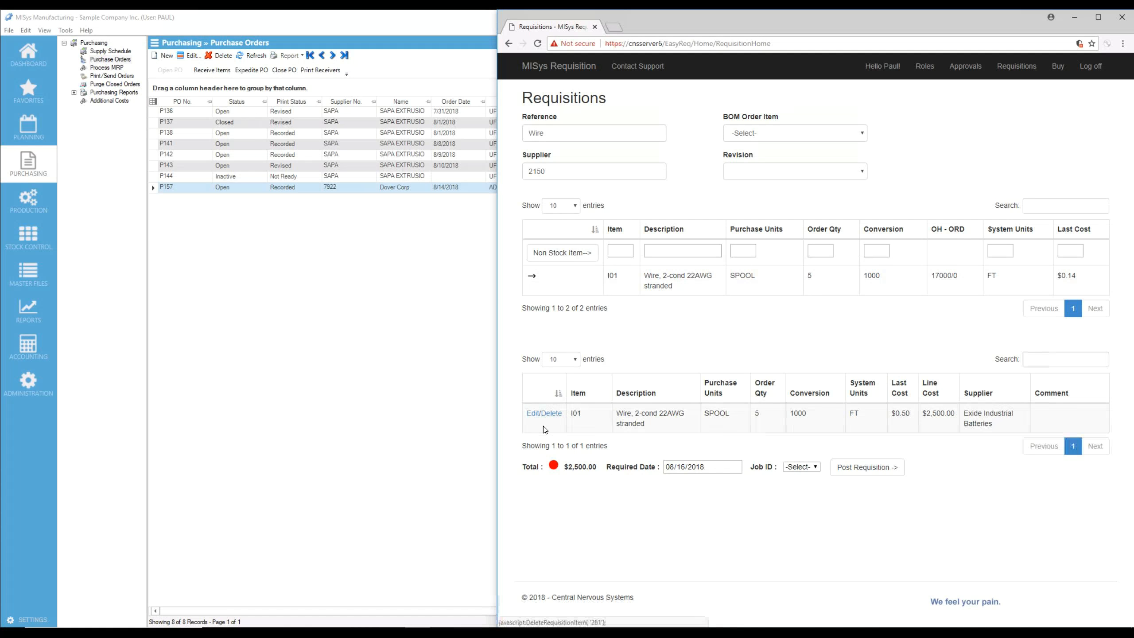
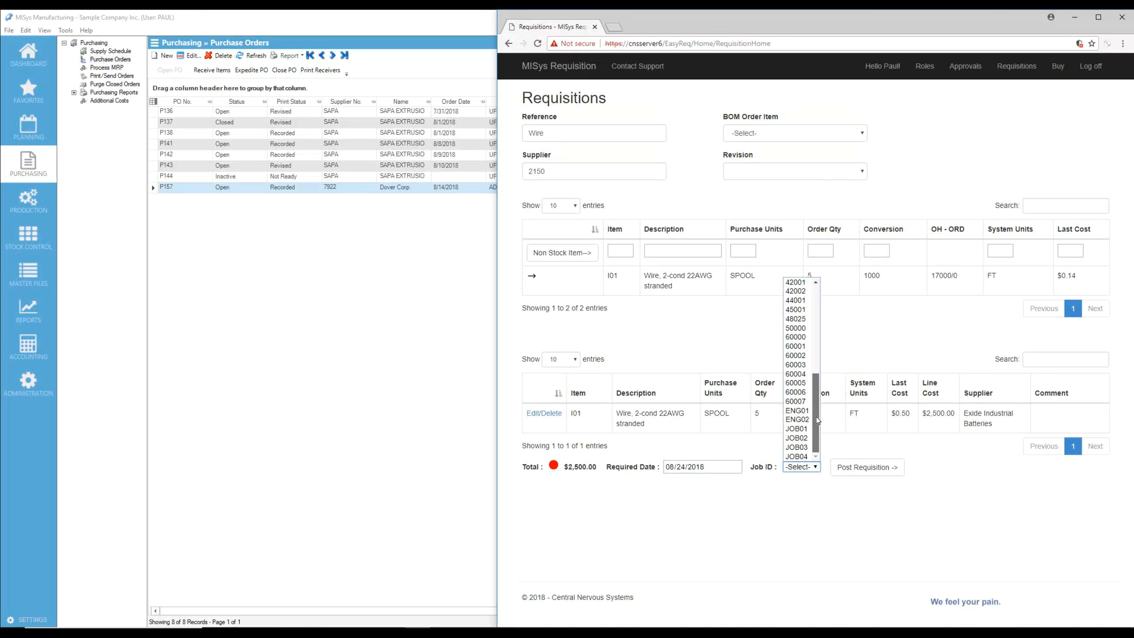
Assign job ID ENG02 to the requisition and post it
click(797, 419)
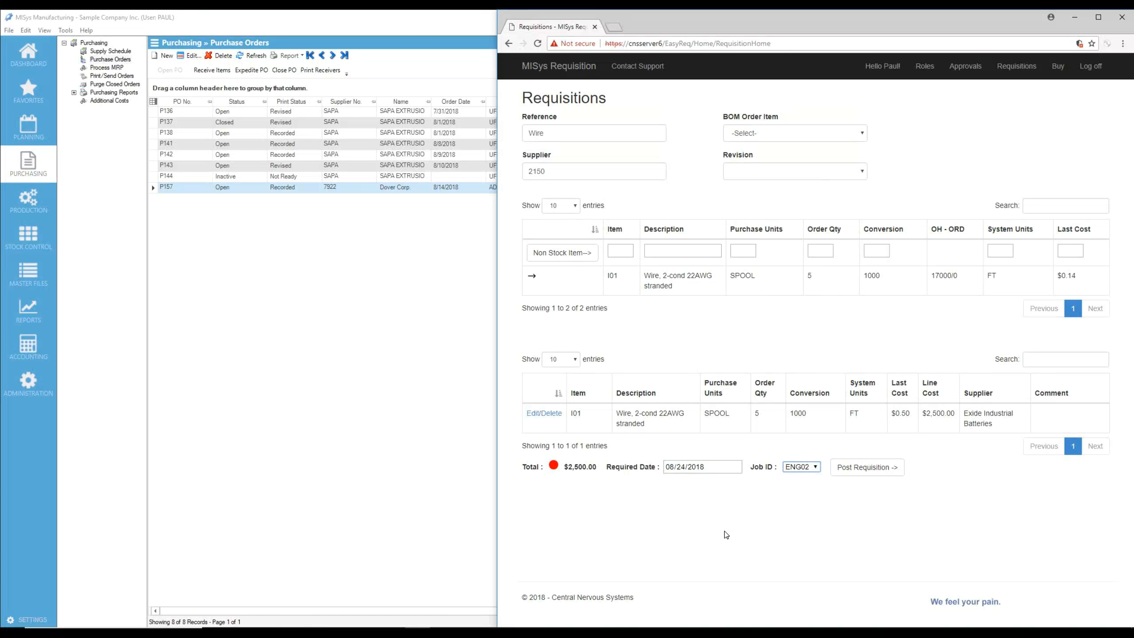
click(858, 467)
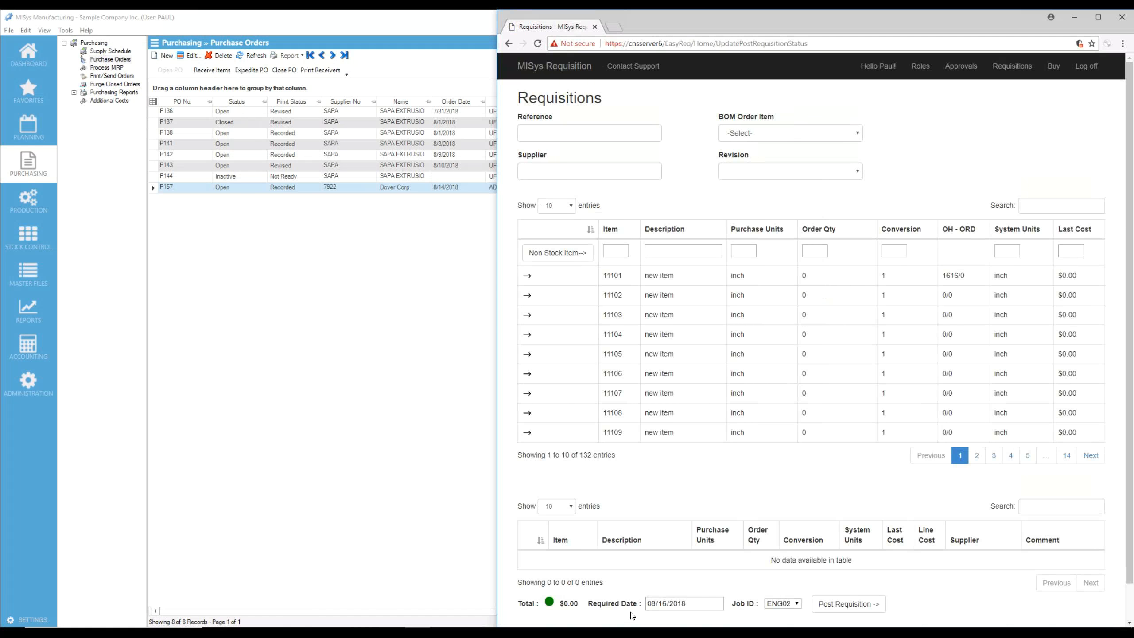
scroll(638, 610, down, 2)
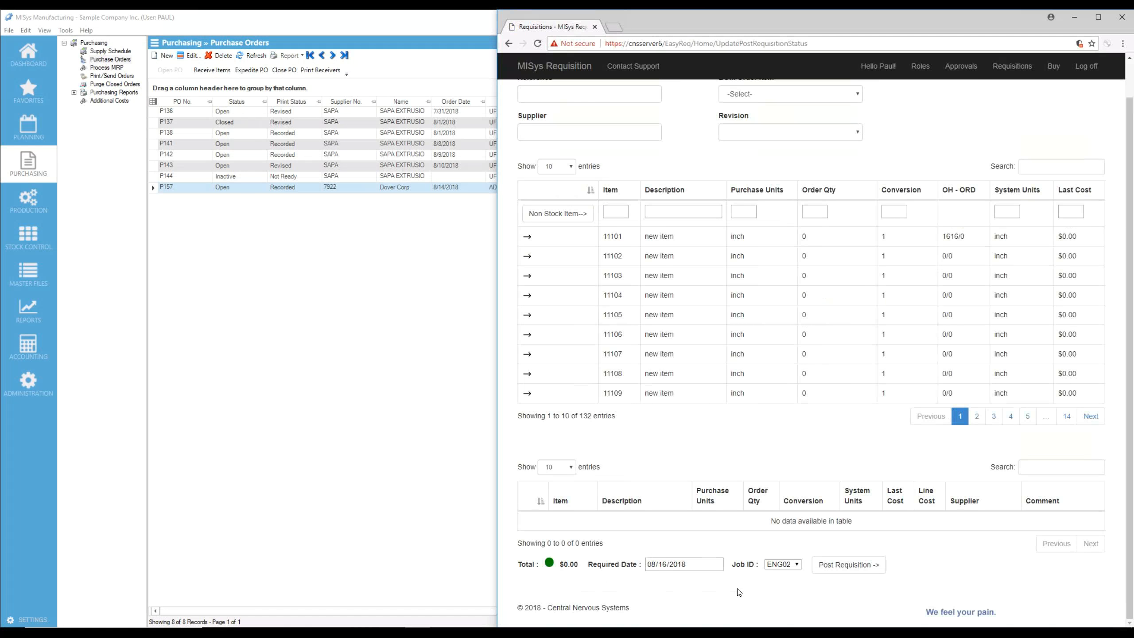
scroll(601, 566, up, 2)
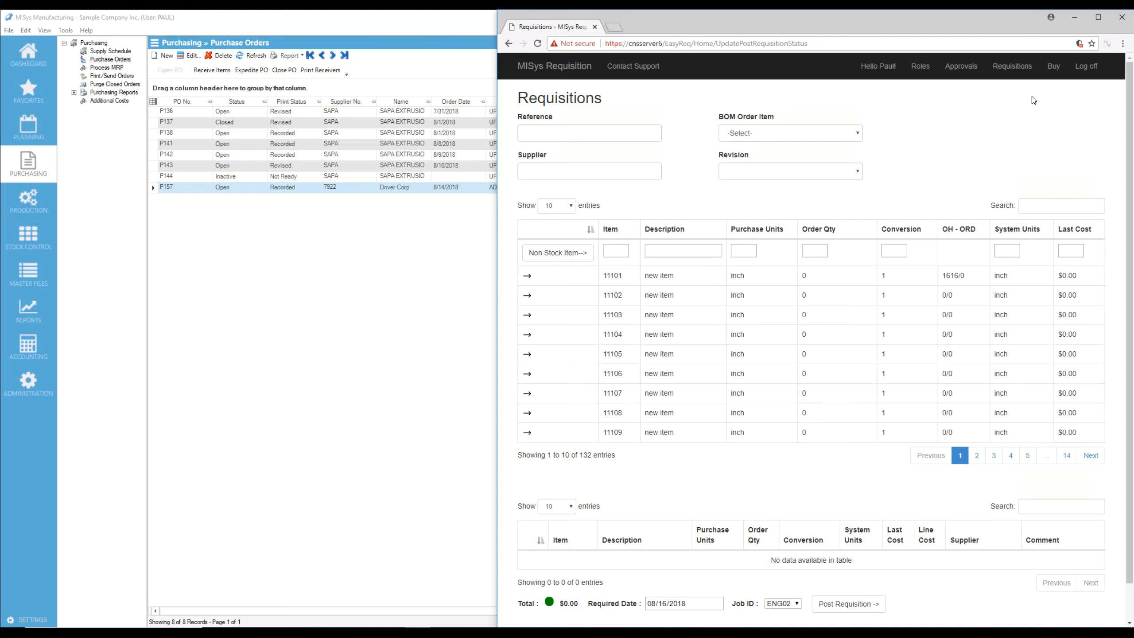
Log off the requisition site and log back in as admin with the account password
click(1087, 67)
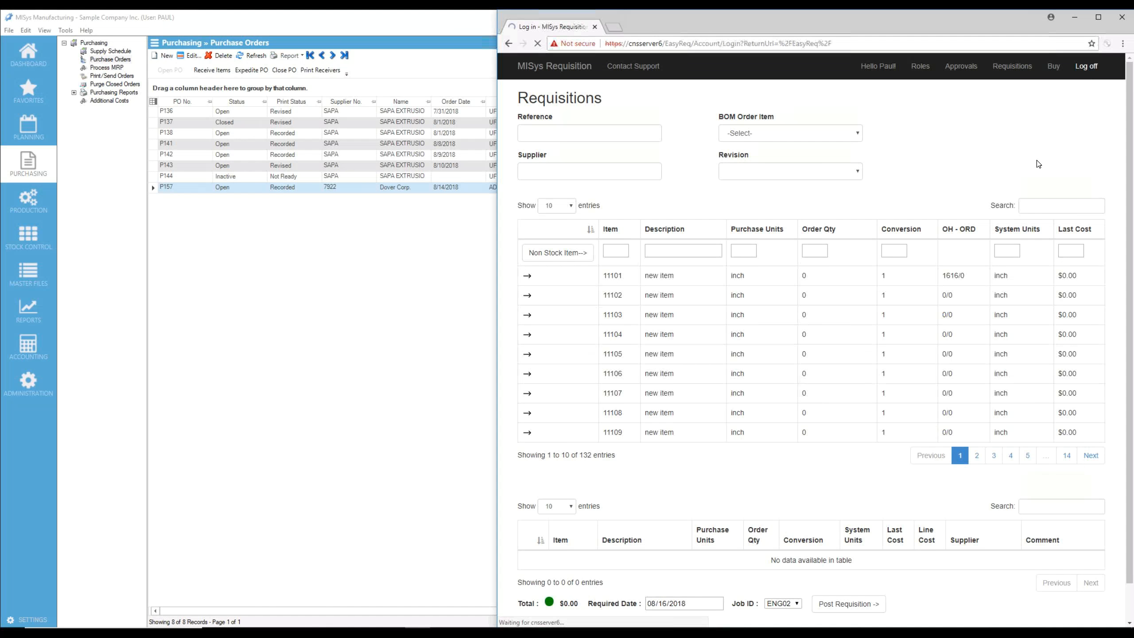
click(608, 157)
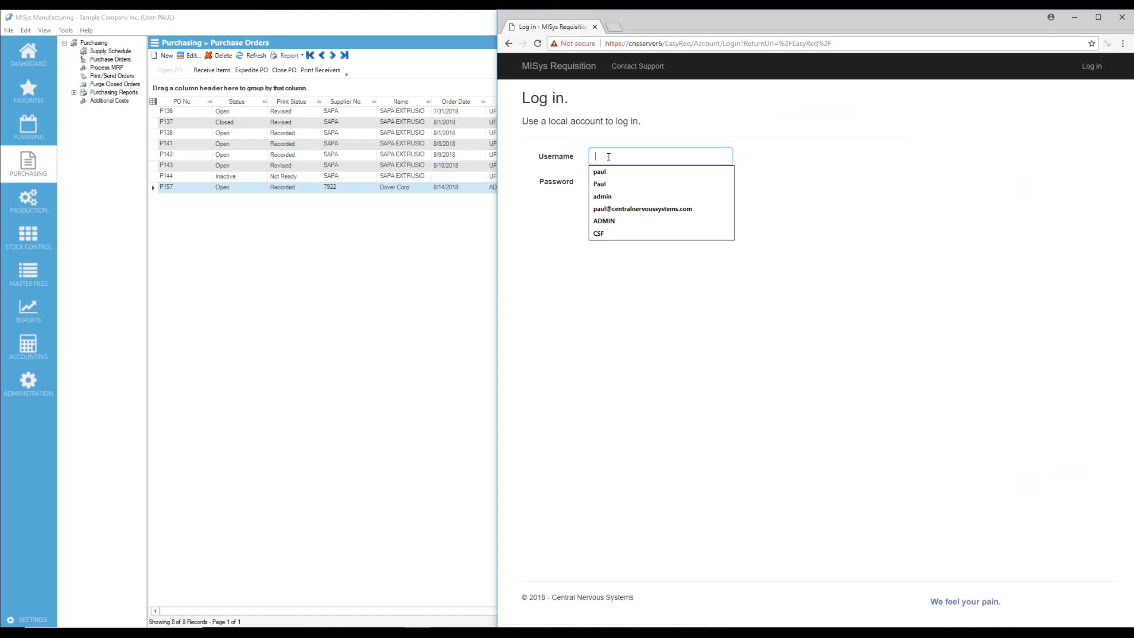
text(admin)
key(Tab)
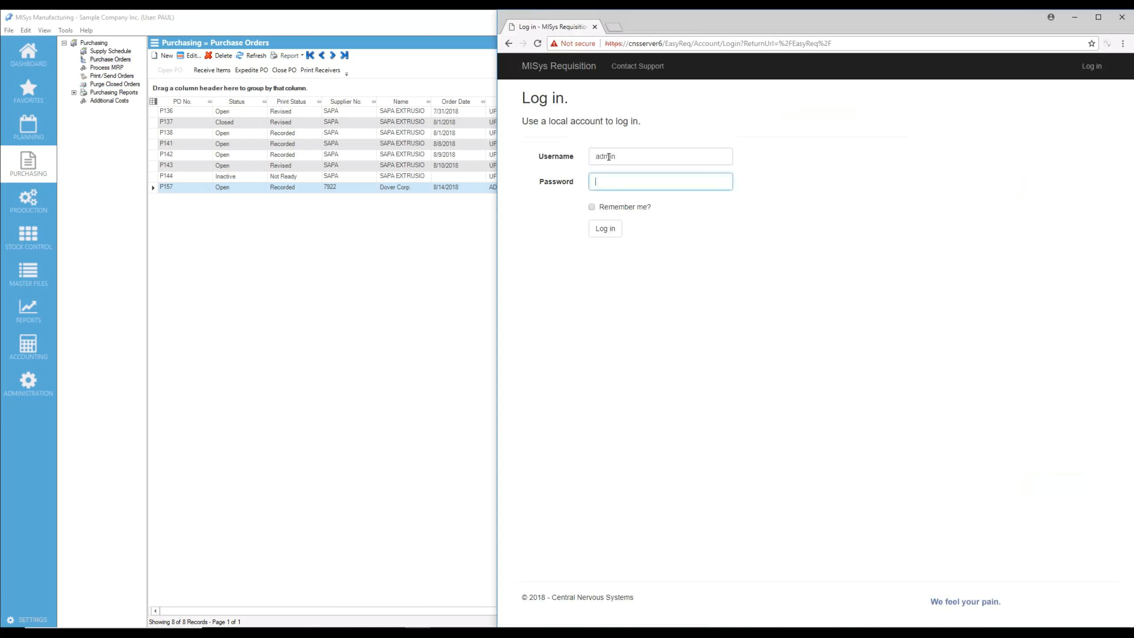
text(••••••••)
click(604, 227)
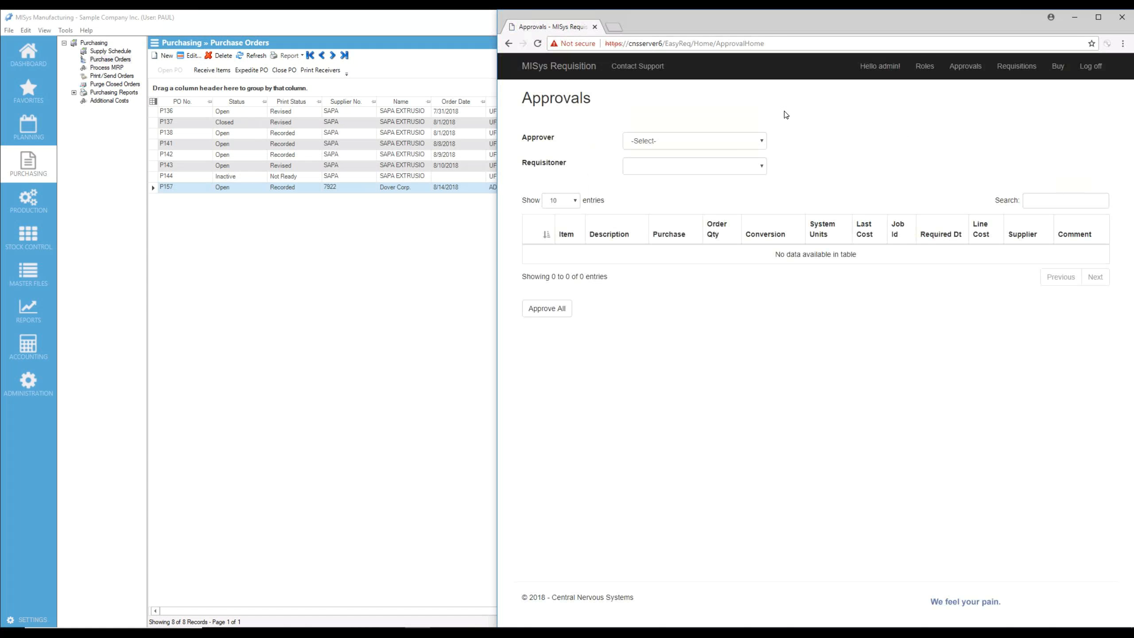
Filter the approvals by approver ADMIN and the requisitioner who posted the request, and approve the I01 wire line
click(760, 142)
click(718, 161)
click(762, 164)
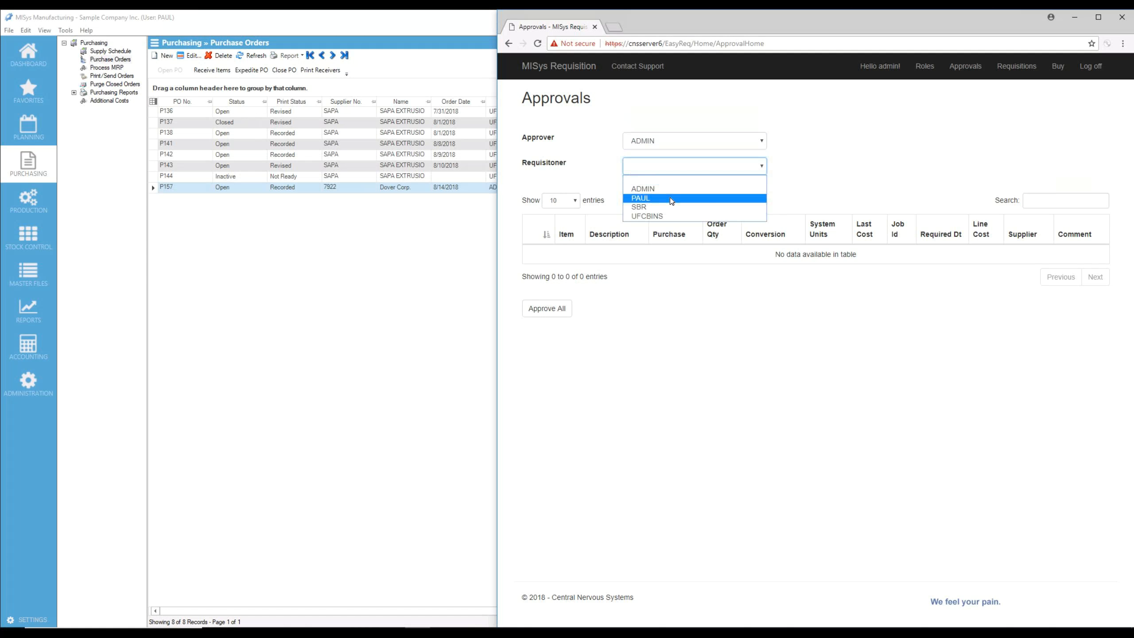
click(670, 197)
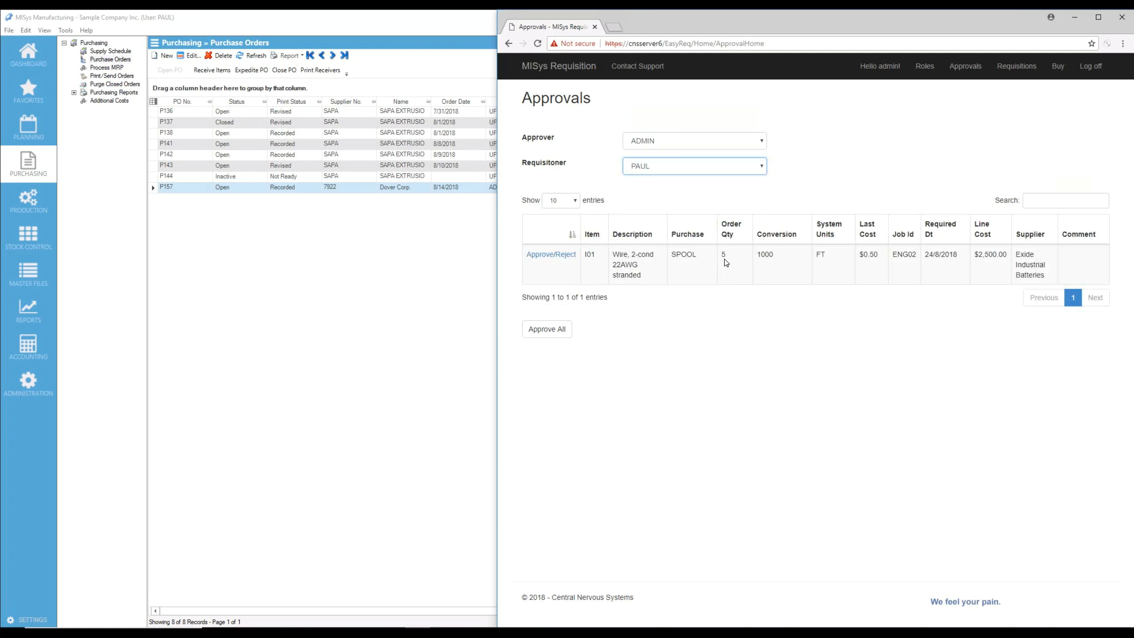
click(541, 259)
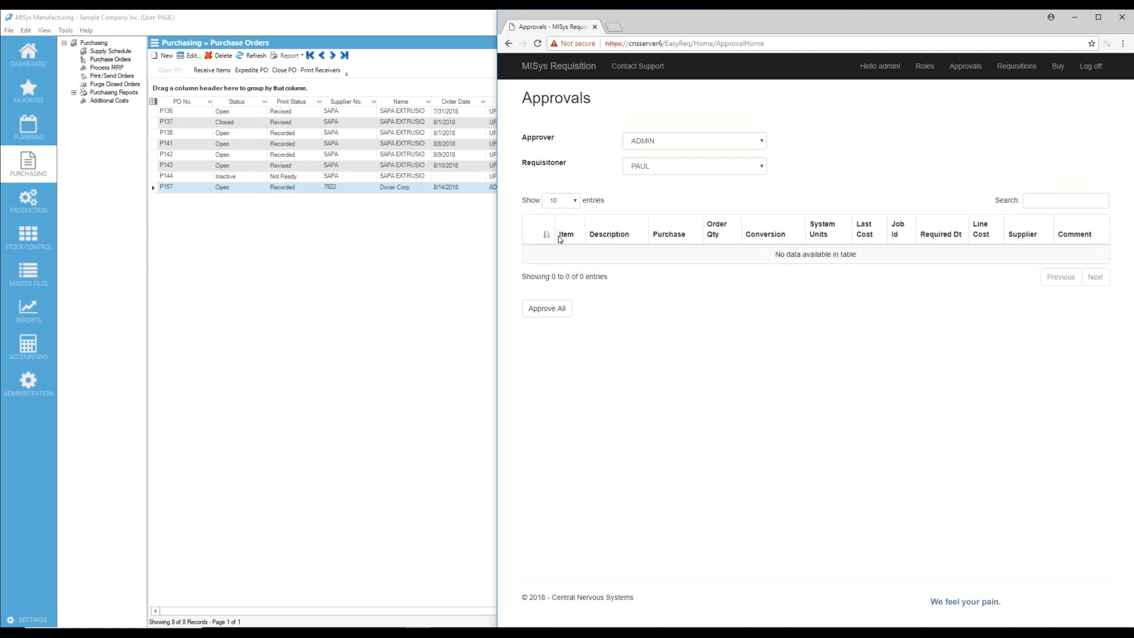
On the Buy page, set the order quantity of the I01 wire line required 24/8/2018 to 3
click(1059, 66)
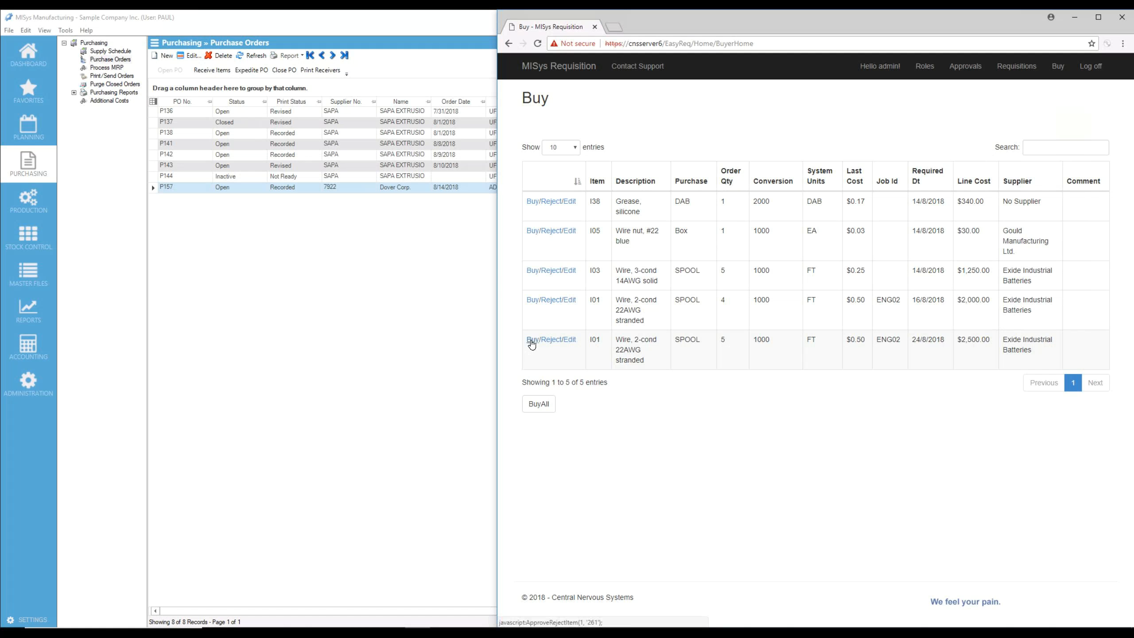
click(558, 343)
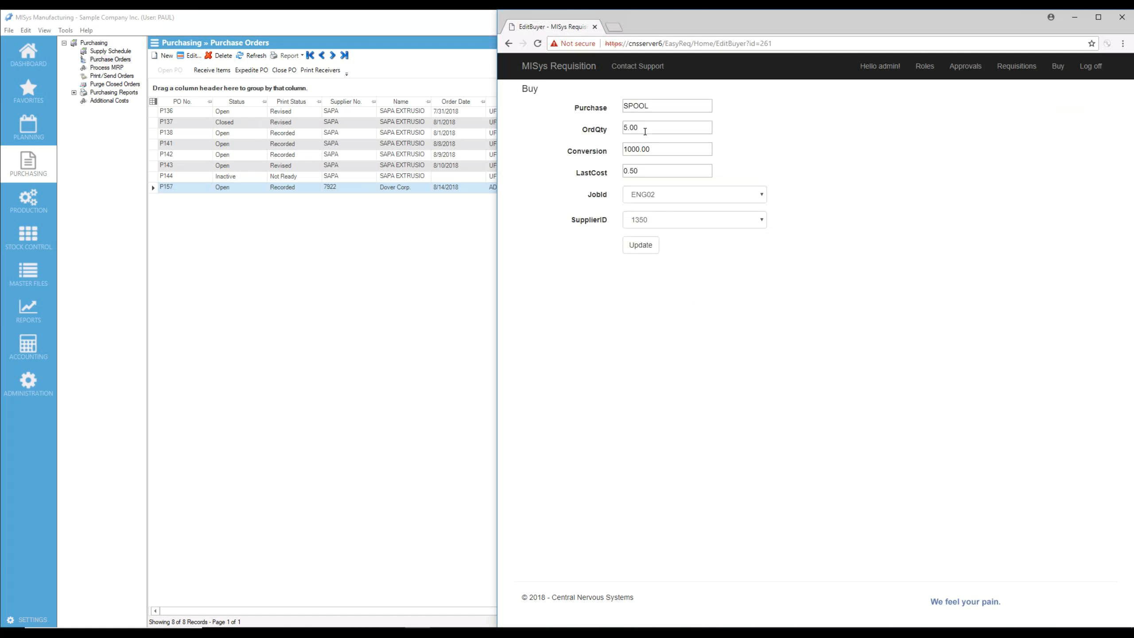
drag(645, 131, 617, 129)
text(3)
key(Tab)
click(643, 245)
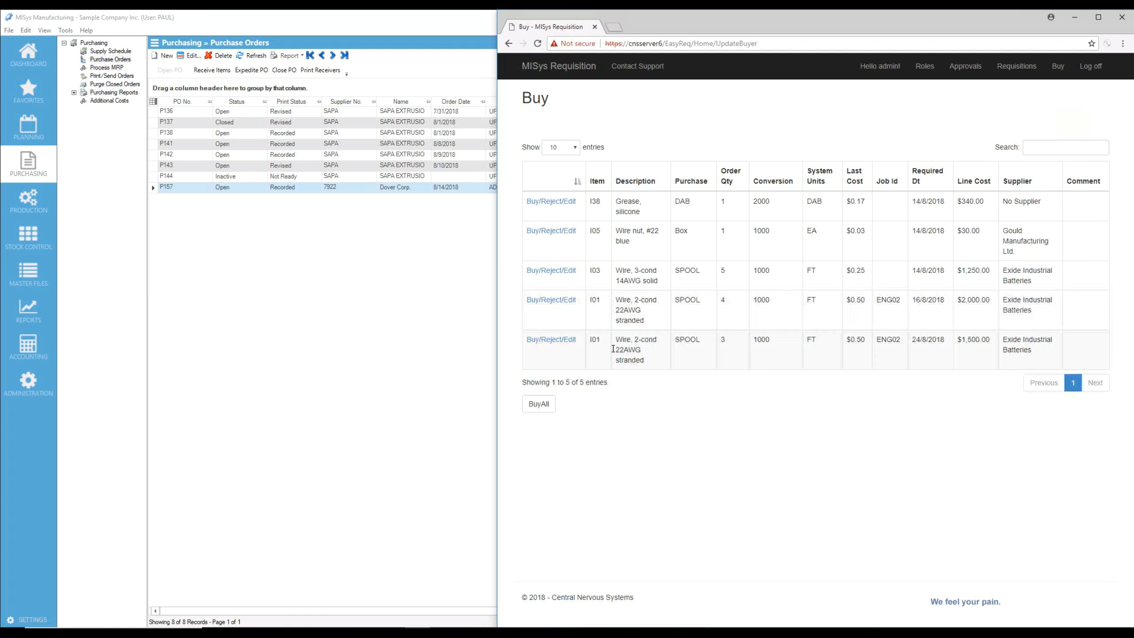
Reject the I01 line required 16/8/2018 with the comment "You have 2 requisitions for this. I am only approving 1"
click(554, 303)
click(643, 137)
text(You have 2 requisitions for this. I)
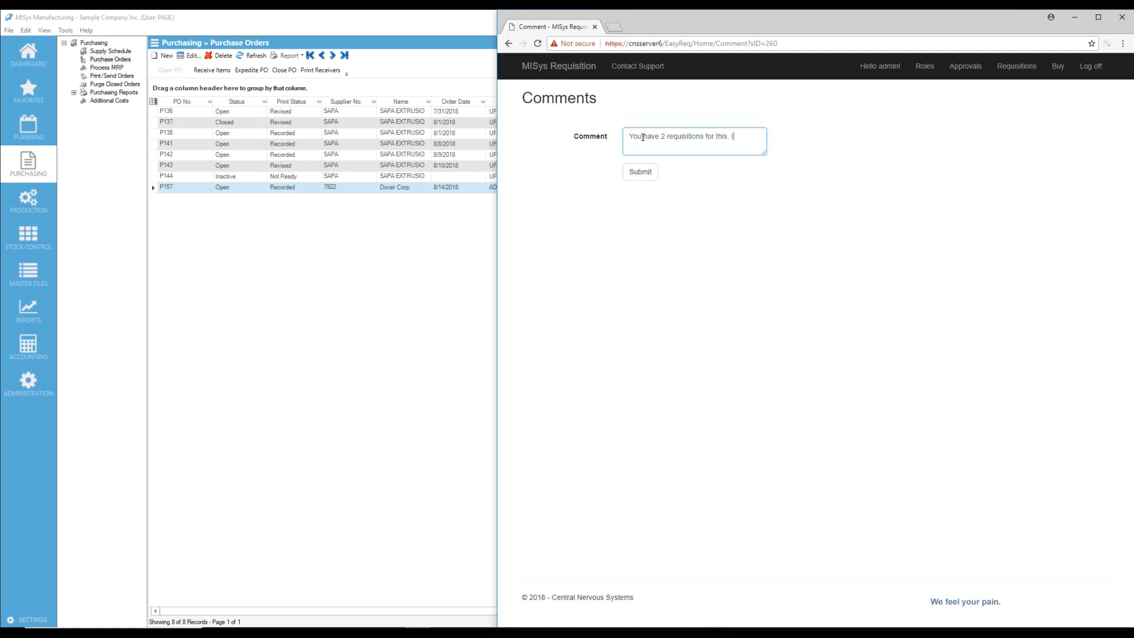
text( am only approving 1)
click(646, 173)
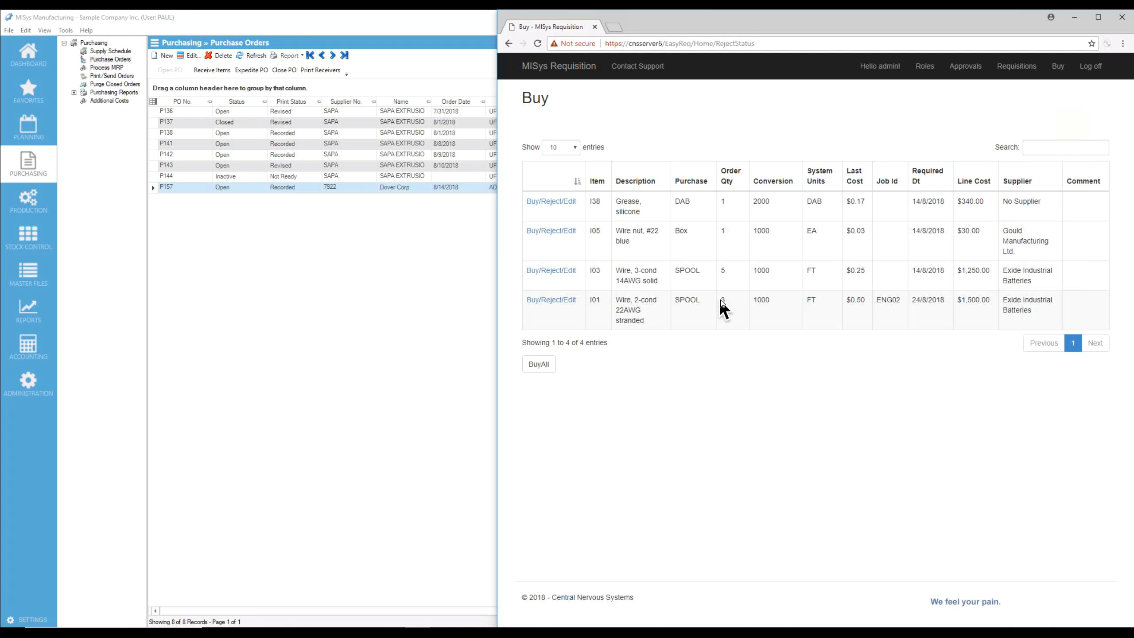
Buy the remaining I01 wire line and check the resulting purchase order P160 in MISys Manufacturing
click(532, 302)
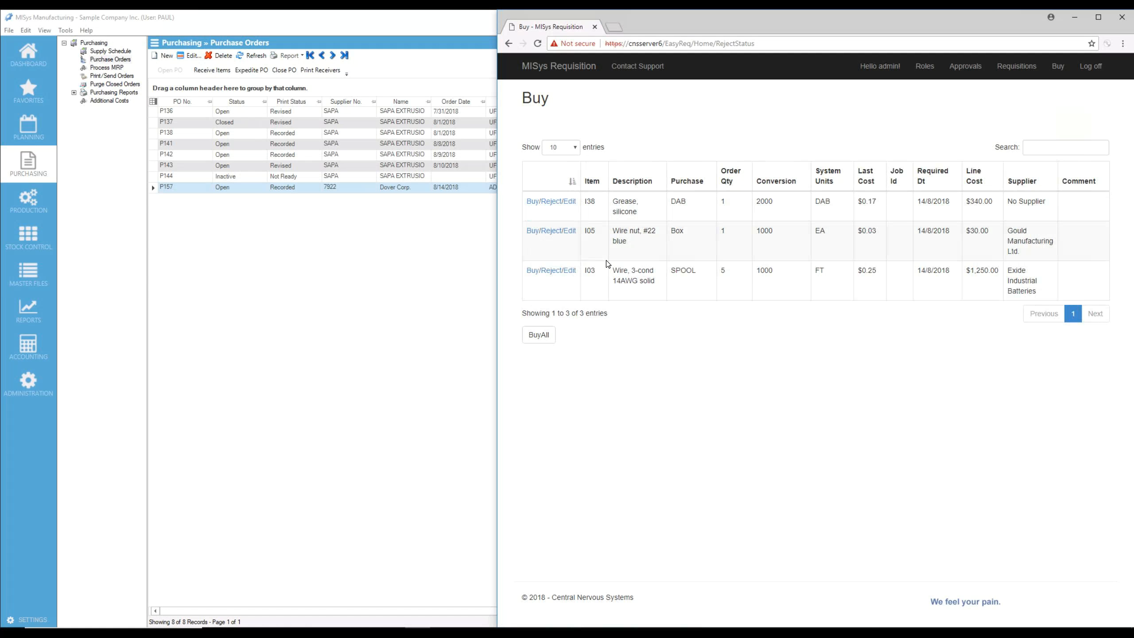
click(313, 247)
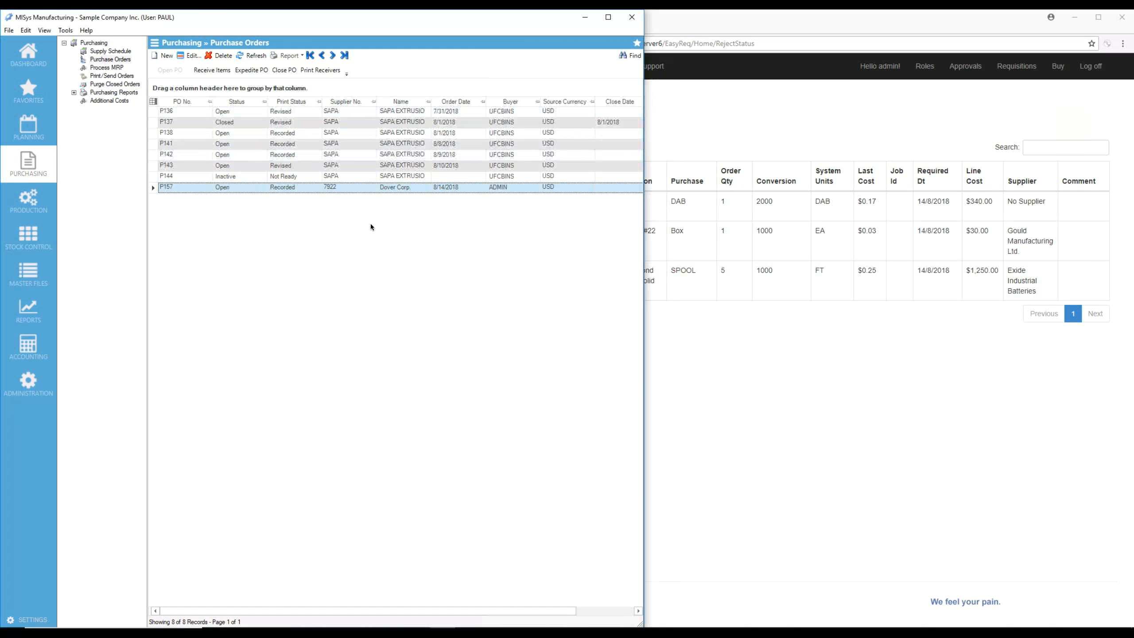
click(252, 55)
double_click(179, 198)
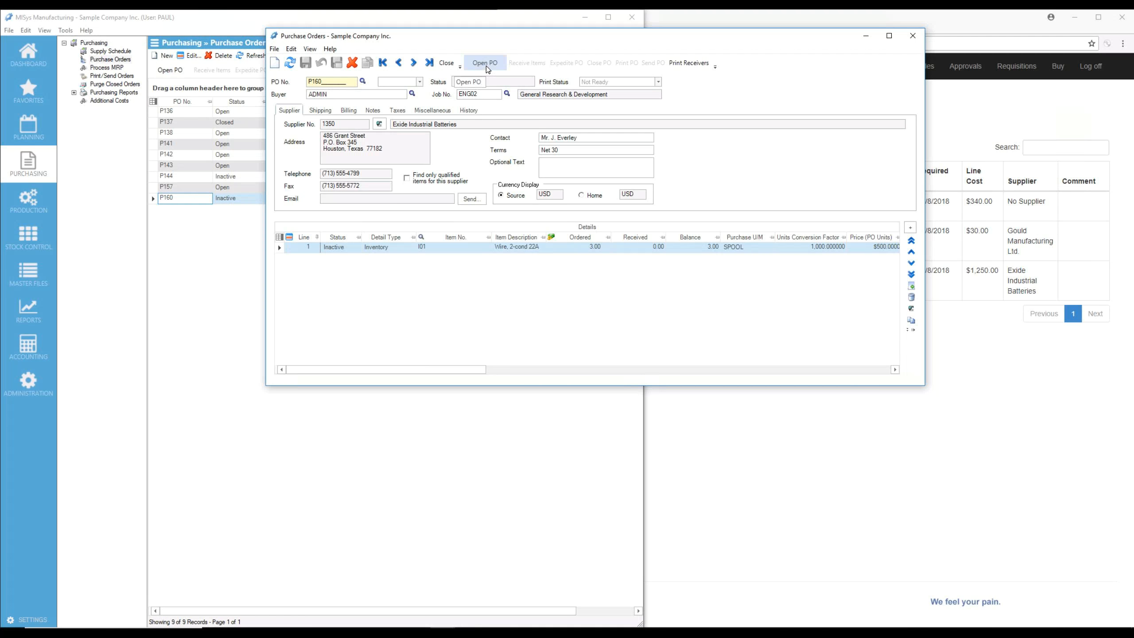
click(445, 63)
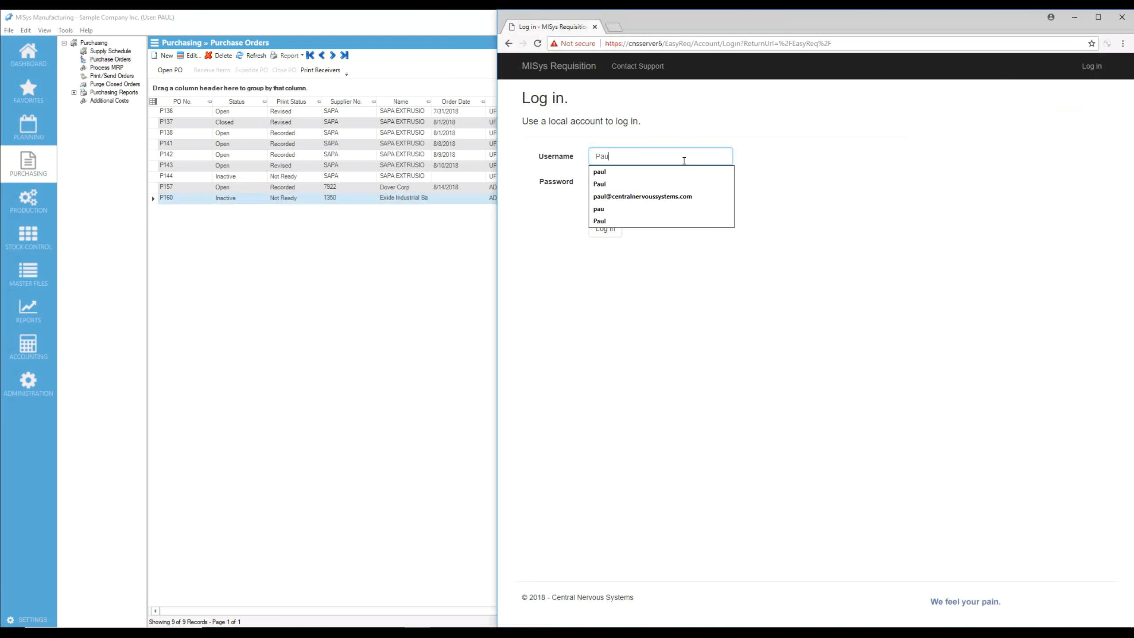
Log in to the requisition site with the requisitioner's username and account password and open the Requisitions page
key(Tab)
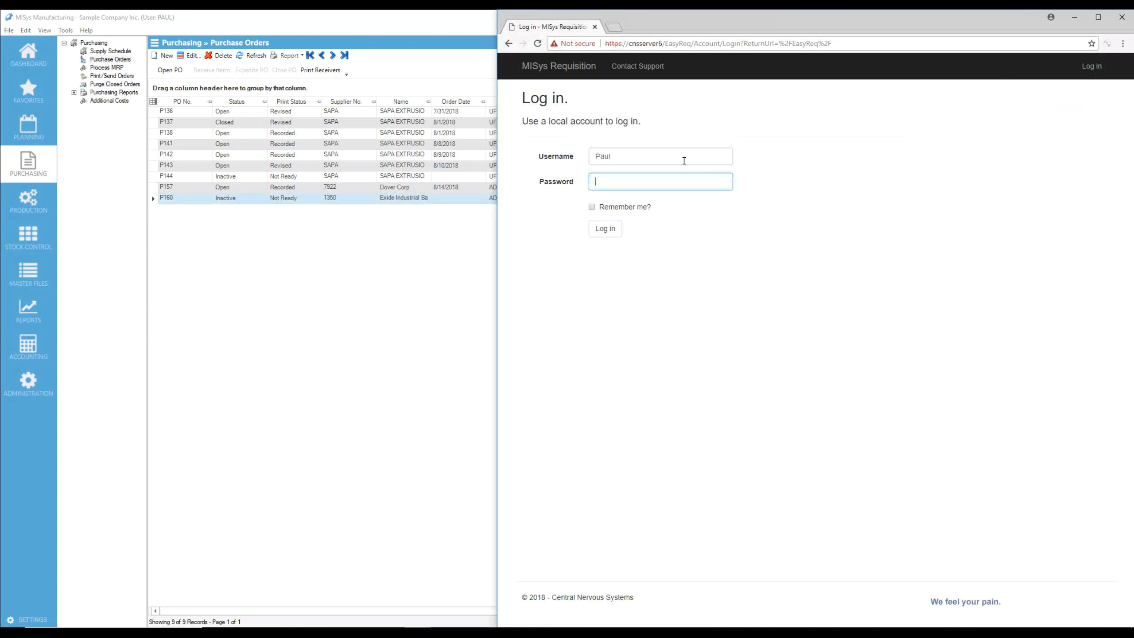
text(•••••••)
key(Return)
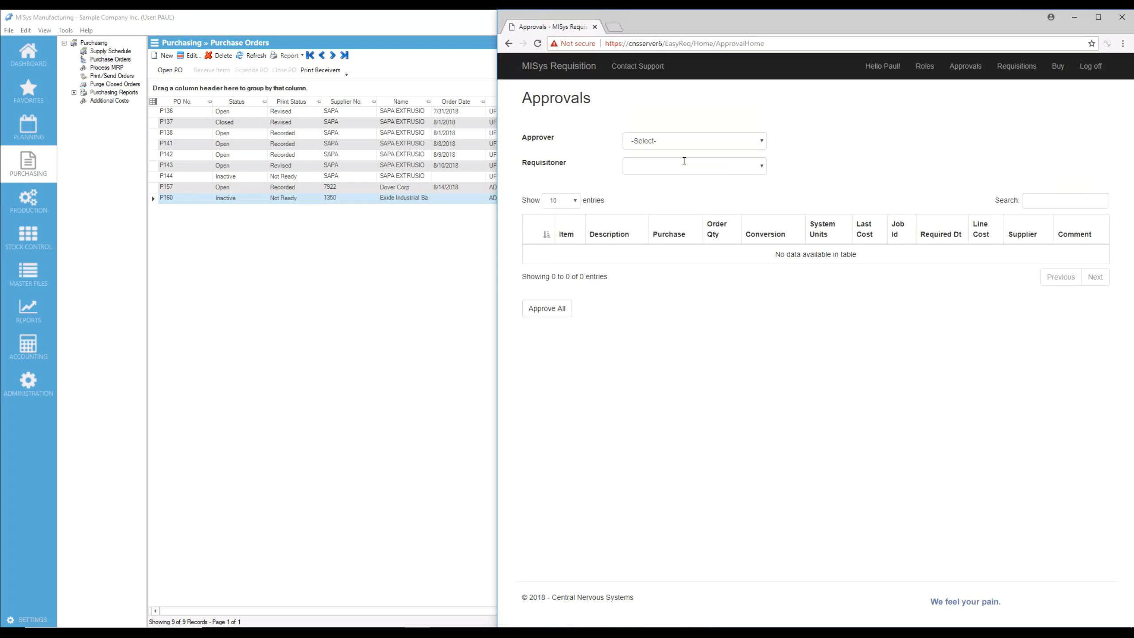
click(1017, 66)
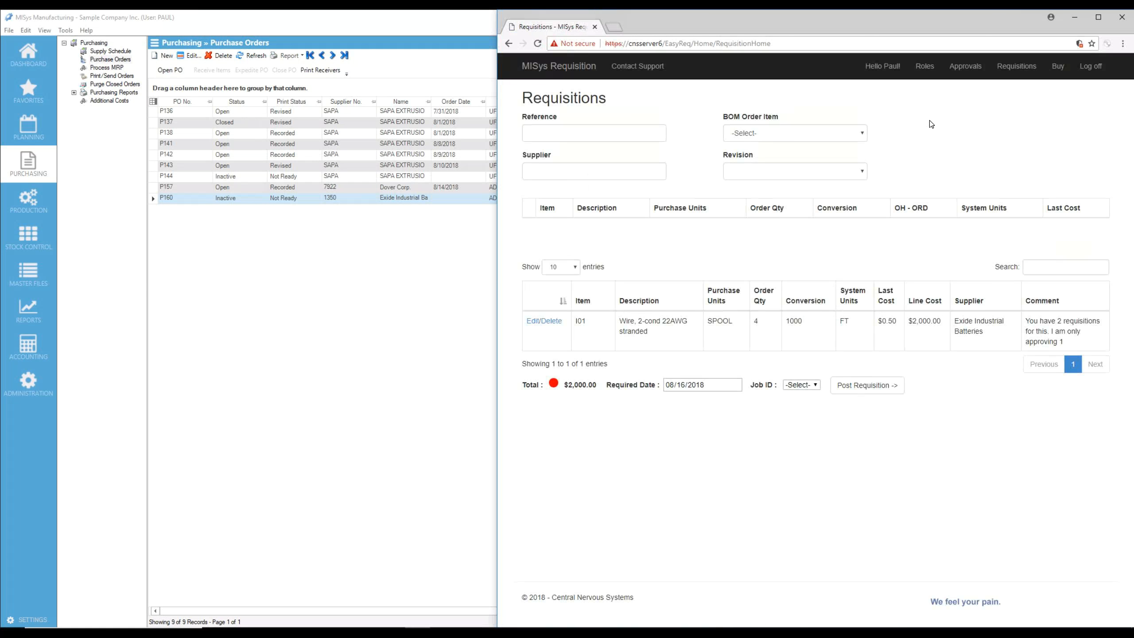
Filter the requisition items by BOM order item I50, revision 0, and view the second page of its components
click(857, 133)
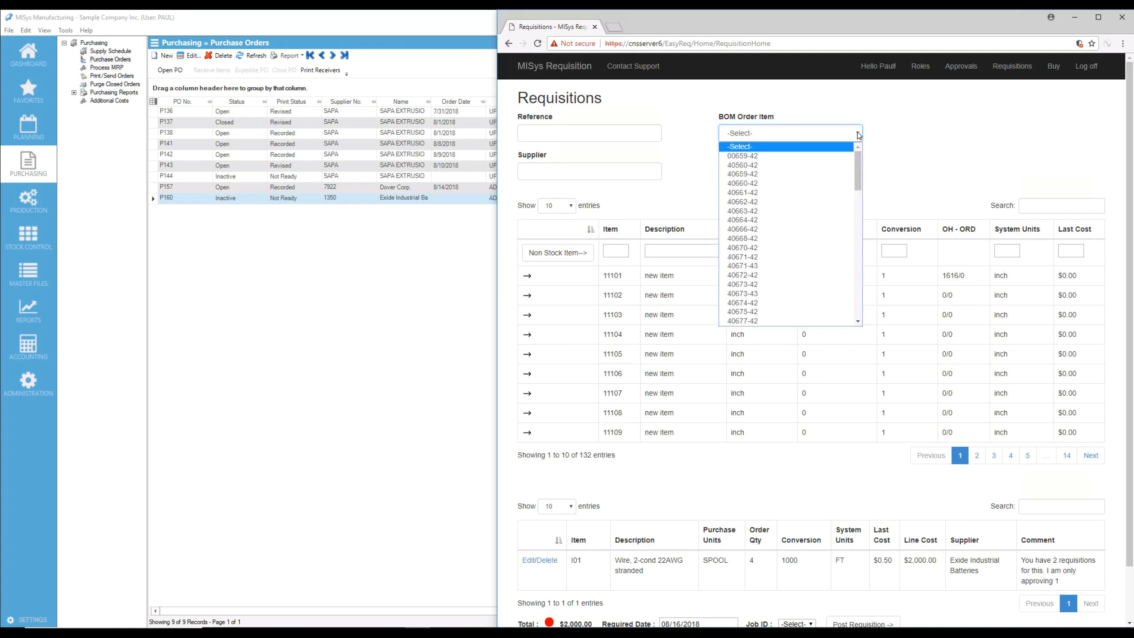
text(I50)
key(Return)
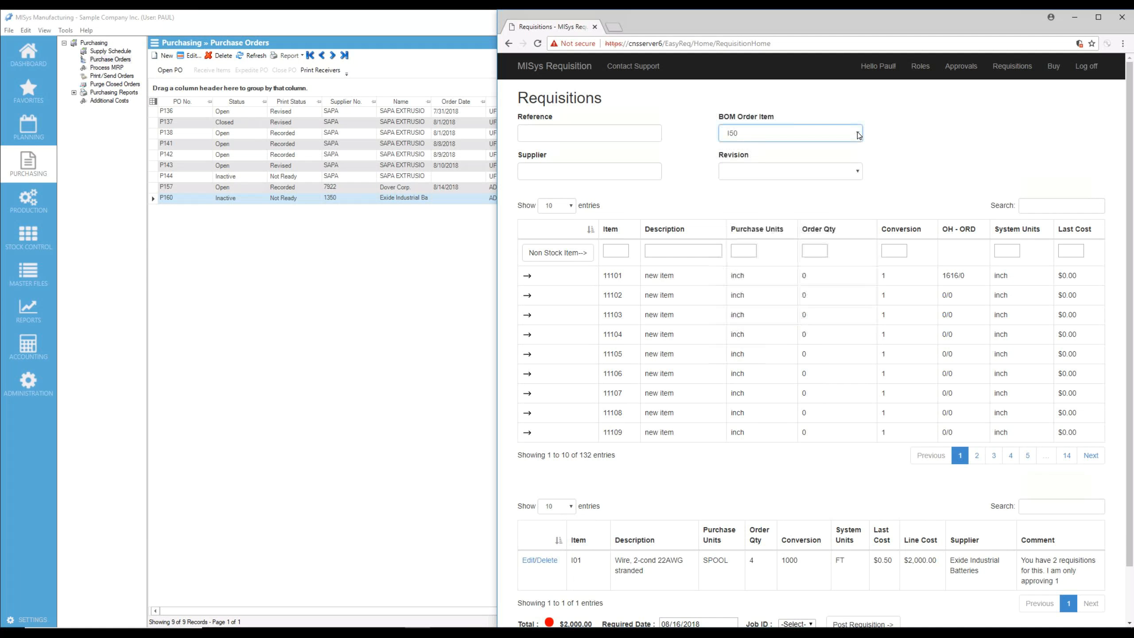
click(851, 172)
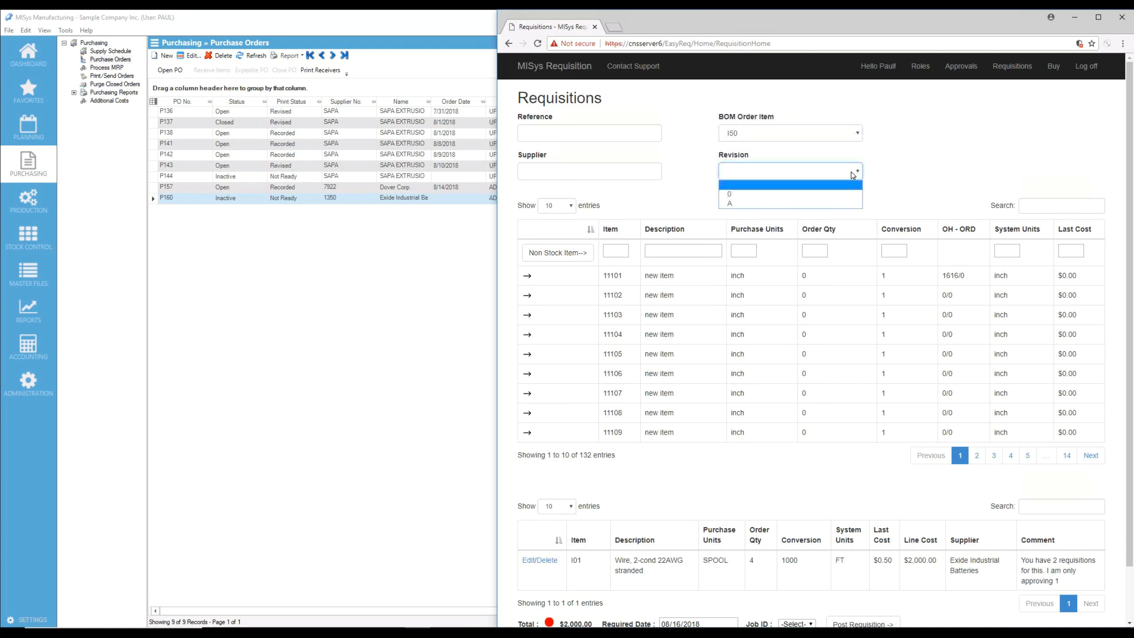
click(842, 195)
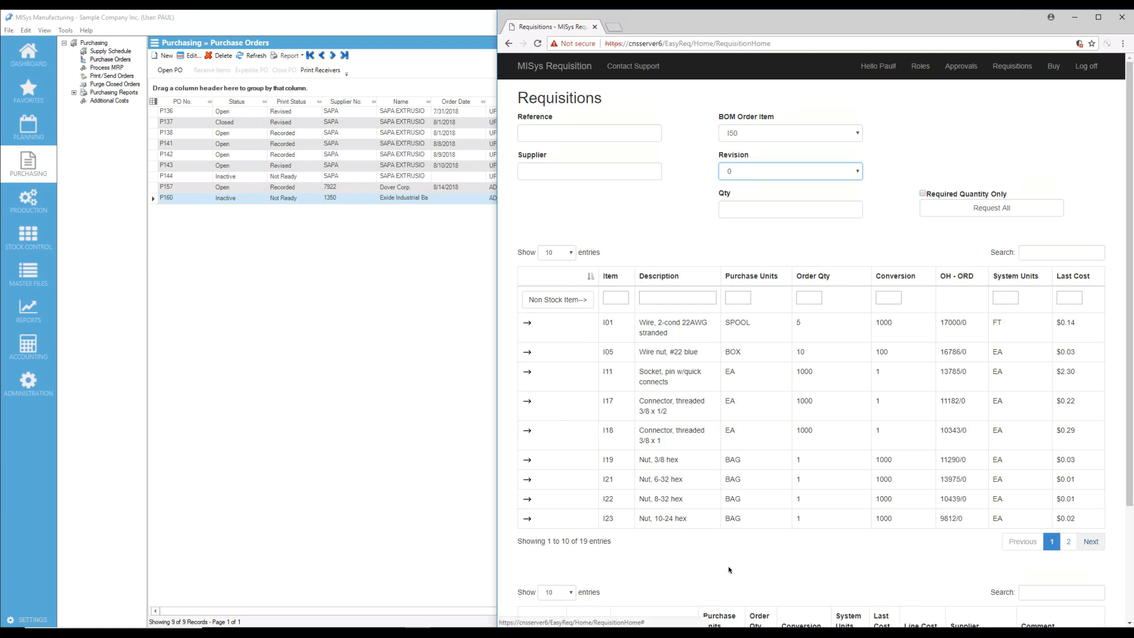
click(1069, 542)
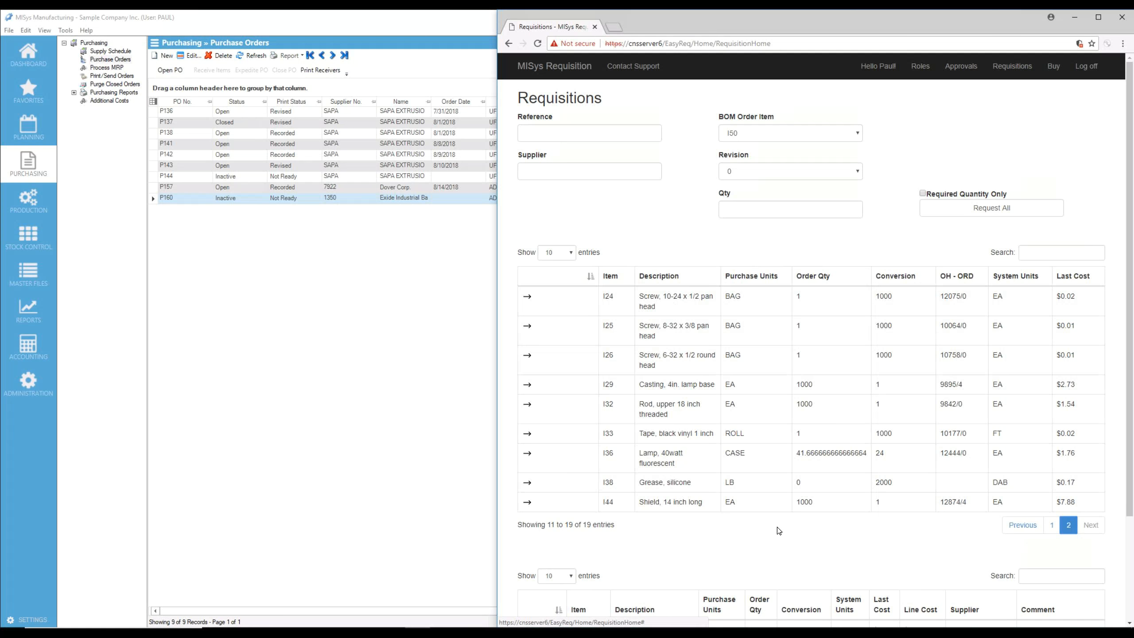
Set the BOM quantity to 10, request all its components, and review the lines added to the requisition
click(765, 210)
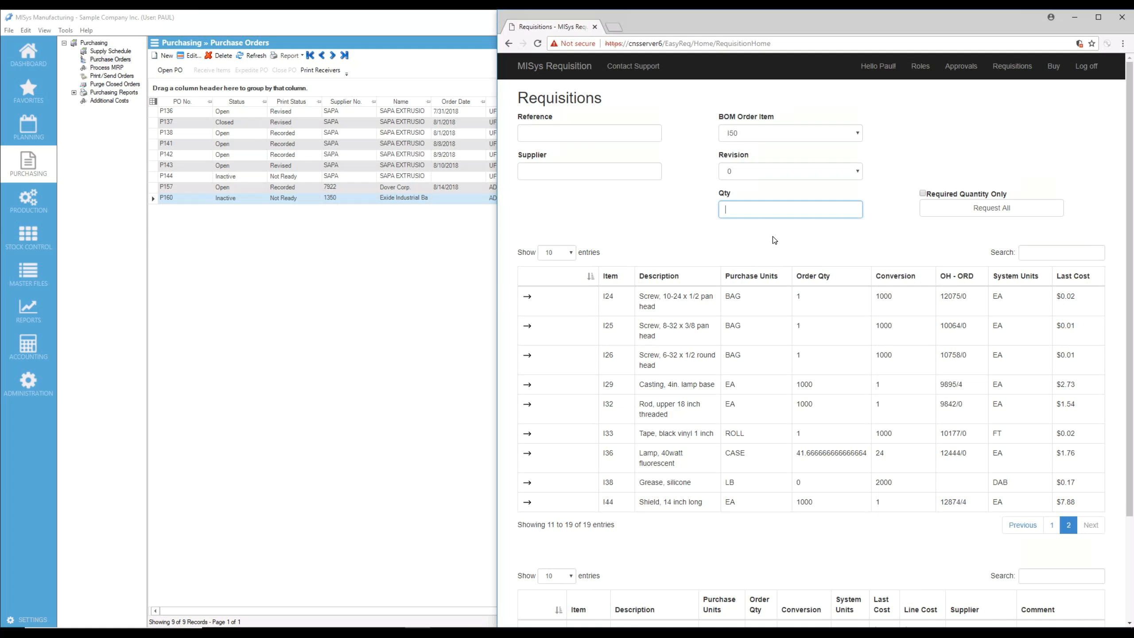
text(10)
key(Tab)
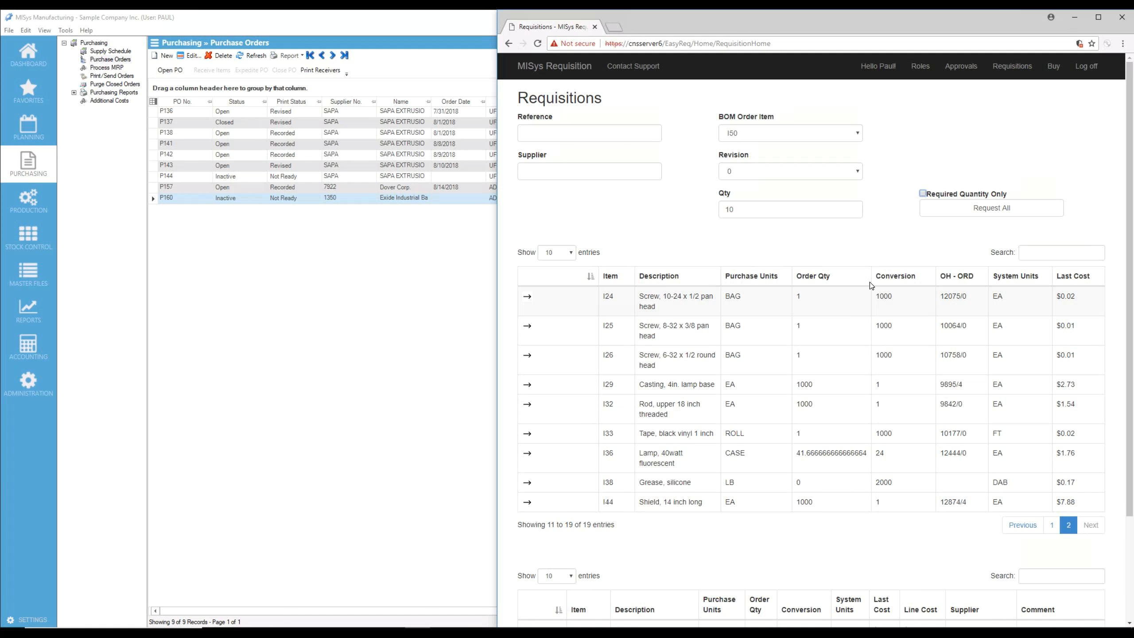
click(992, 210)
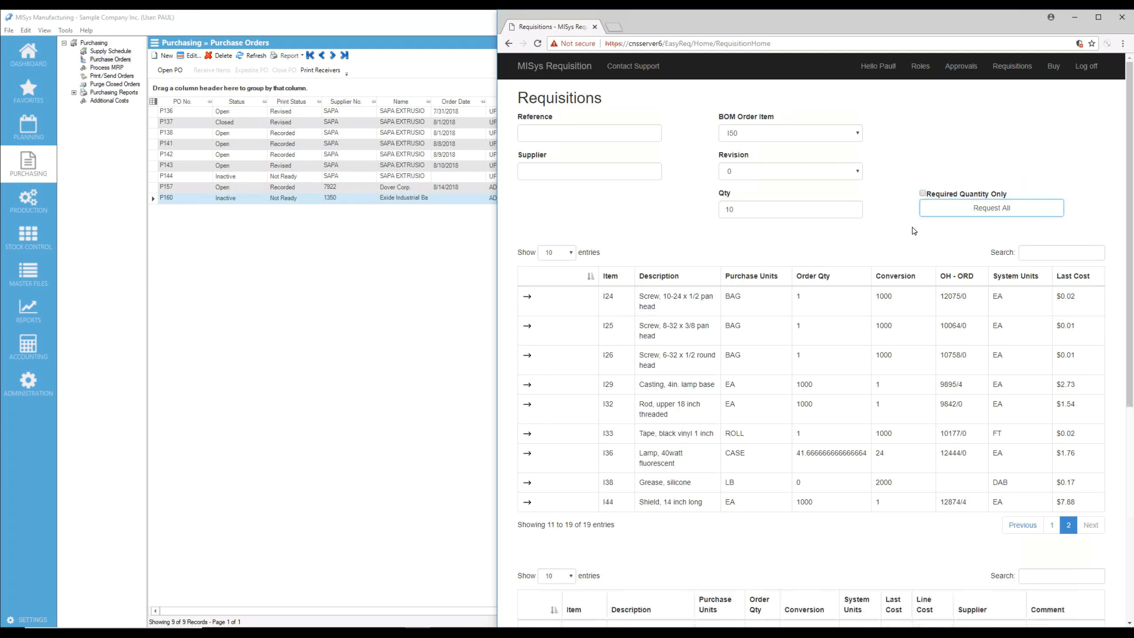
scroll(904, 224, down, 8)
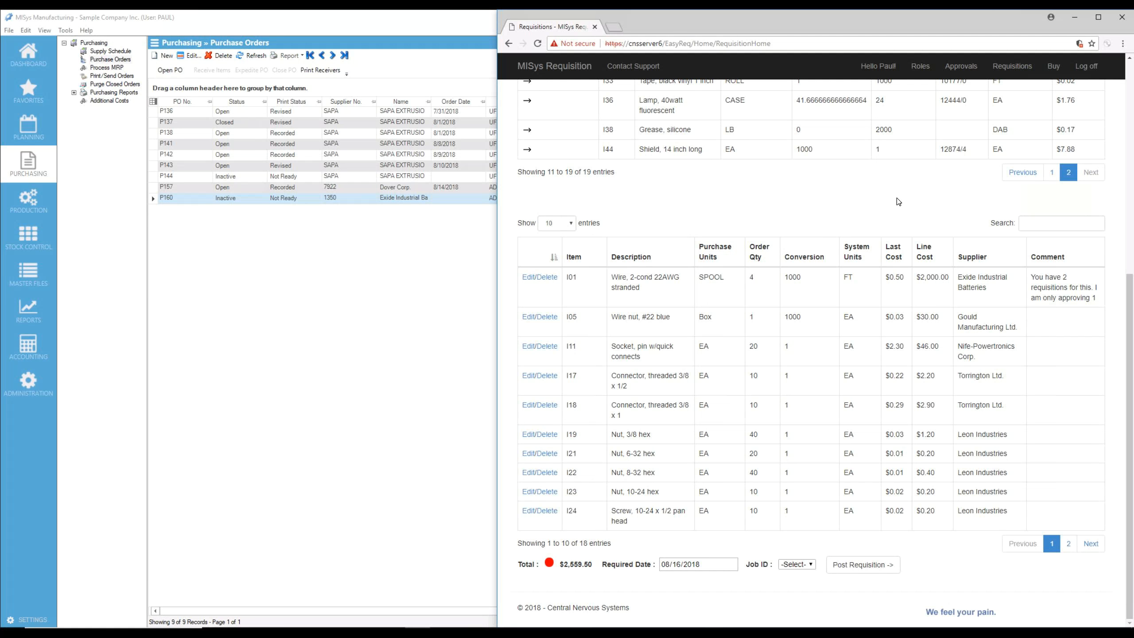
scroll(897, 198, up, 7)
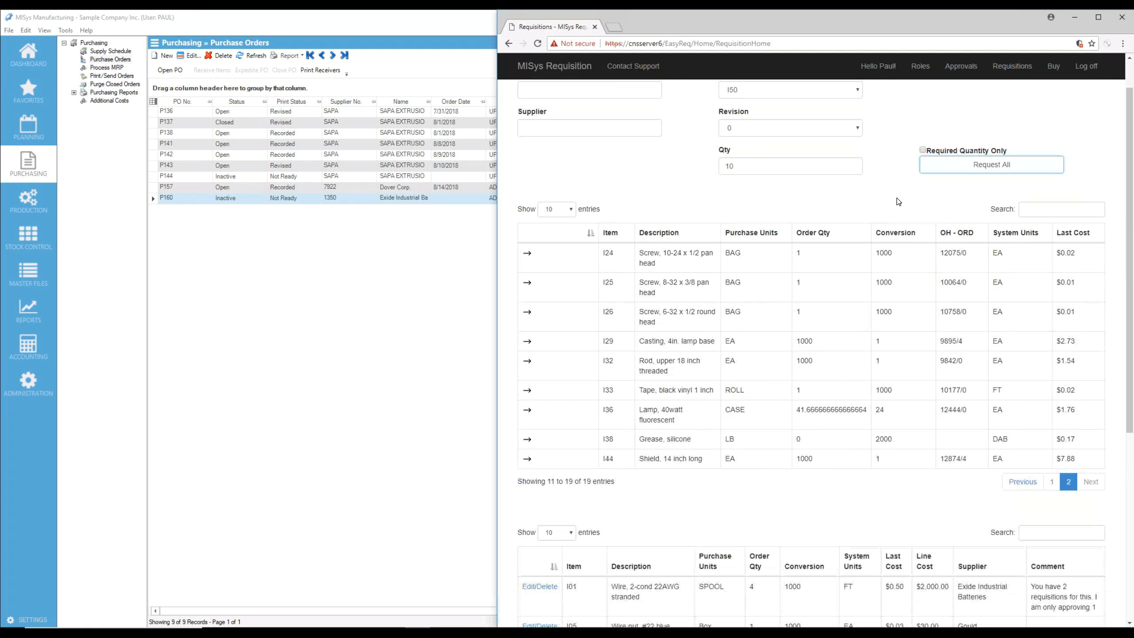
scroll(872, 163, up, 1)
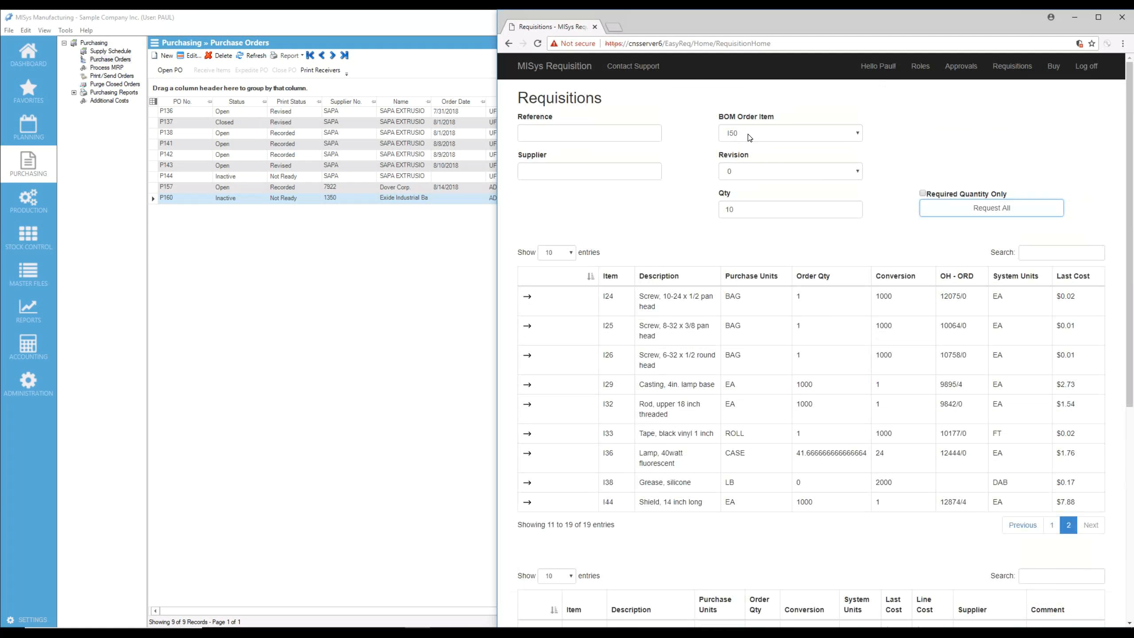
scroll(808, 225, down, 8)
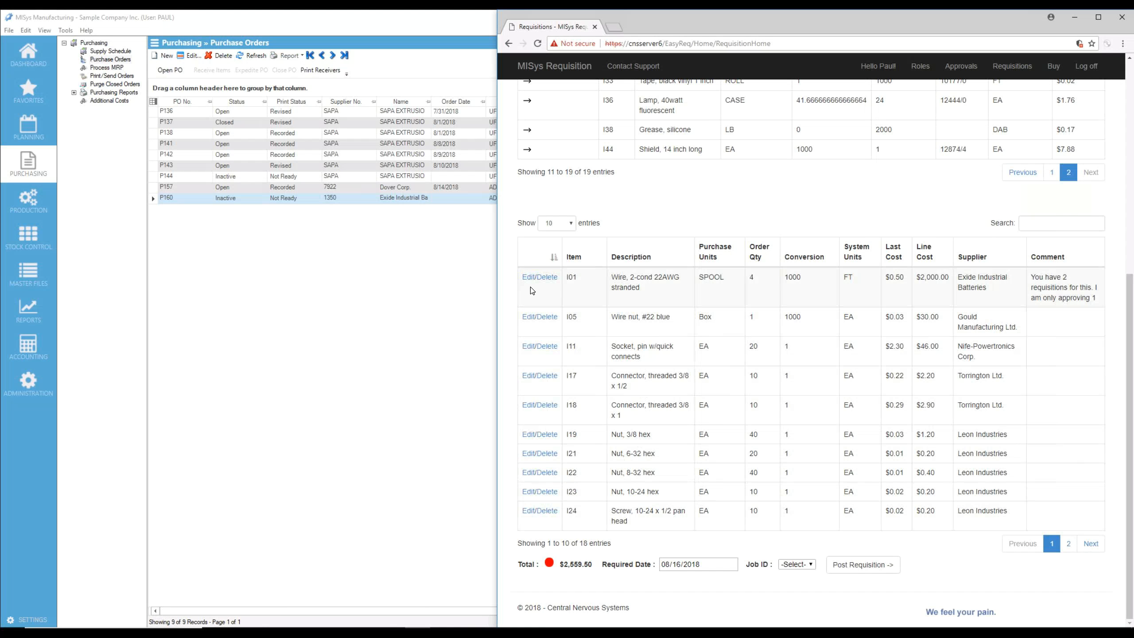
Delete the I01 wire line from the requisition, review the second page of its remaining lines, and post the requisition
click(540, 277)
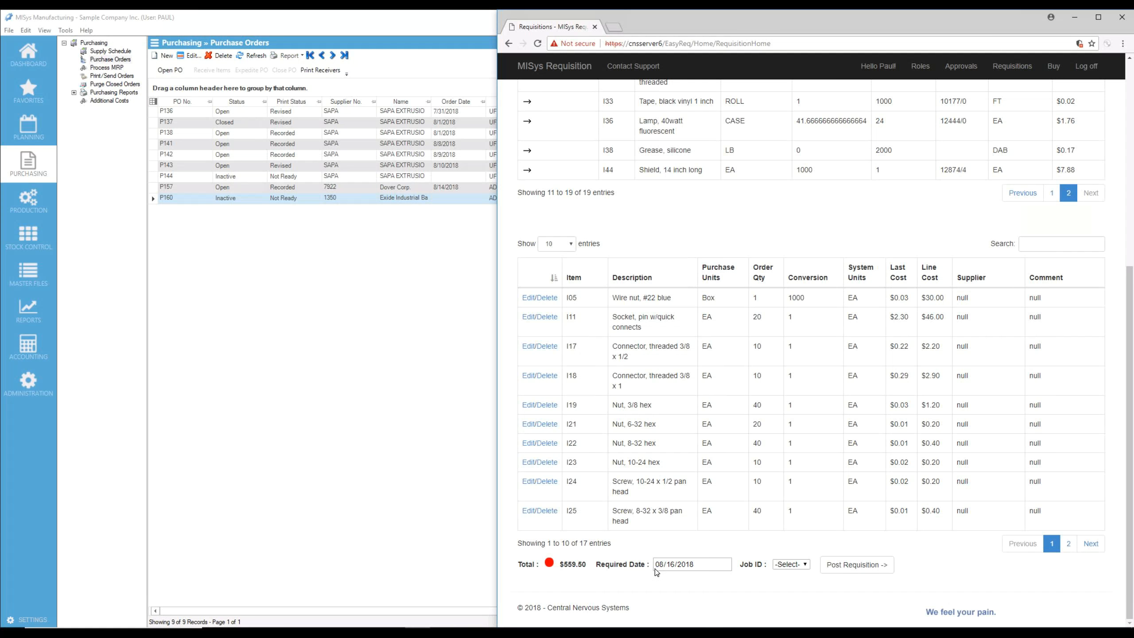
click(1068, 544)
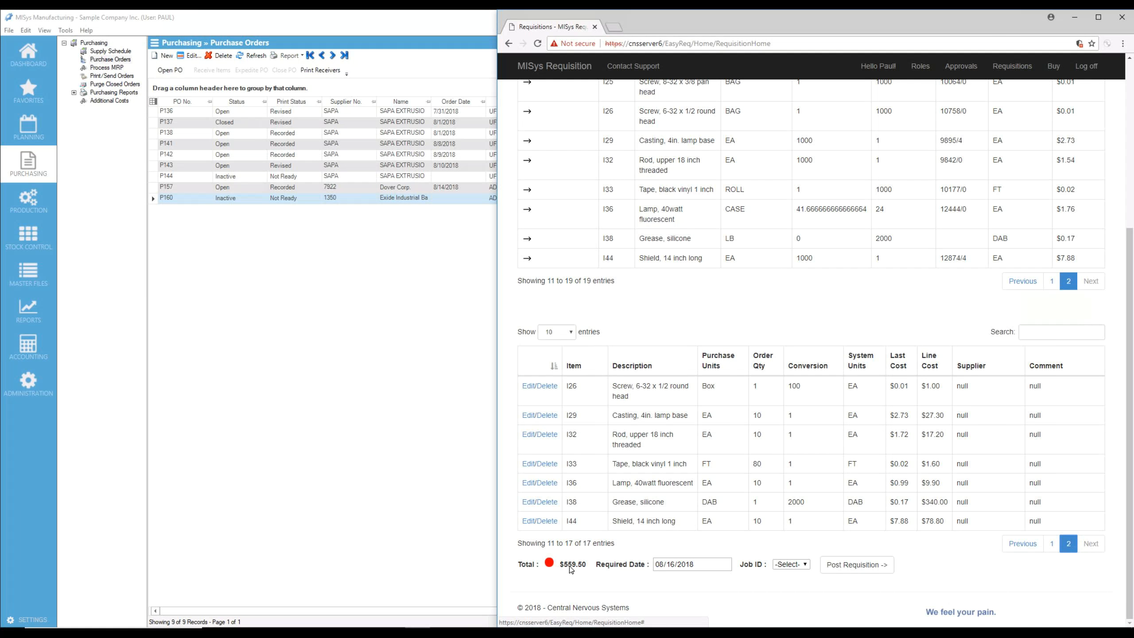
click(857, 567)
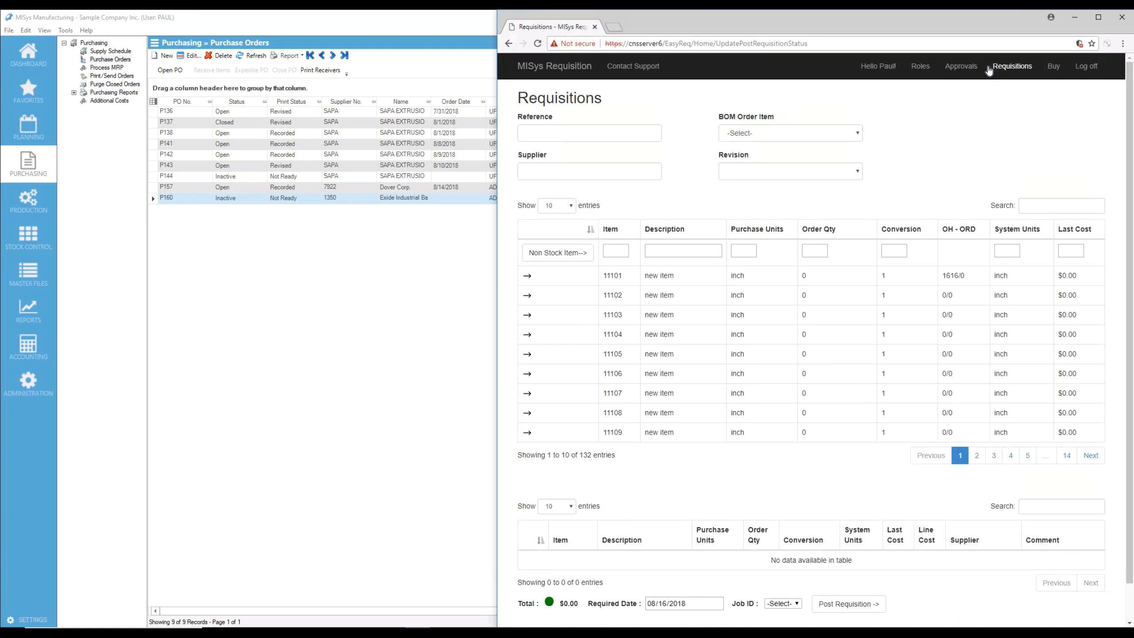
Log off the requisitioner and log in to the requisition site with the administrator's username and account password
click(971, 70)
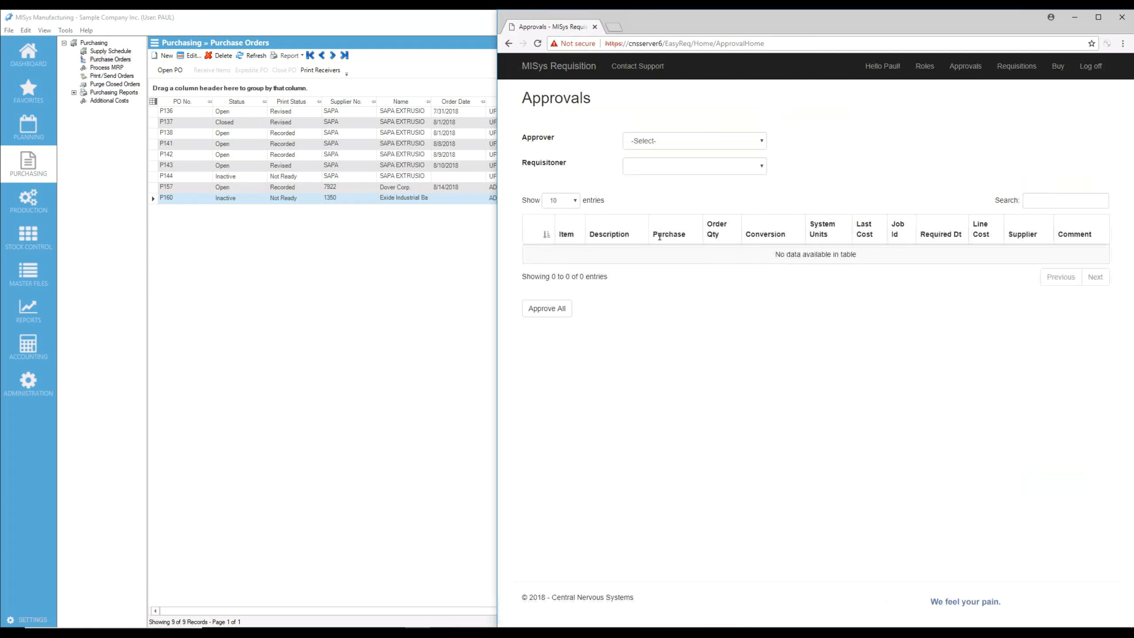
click(1090, 67)
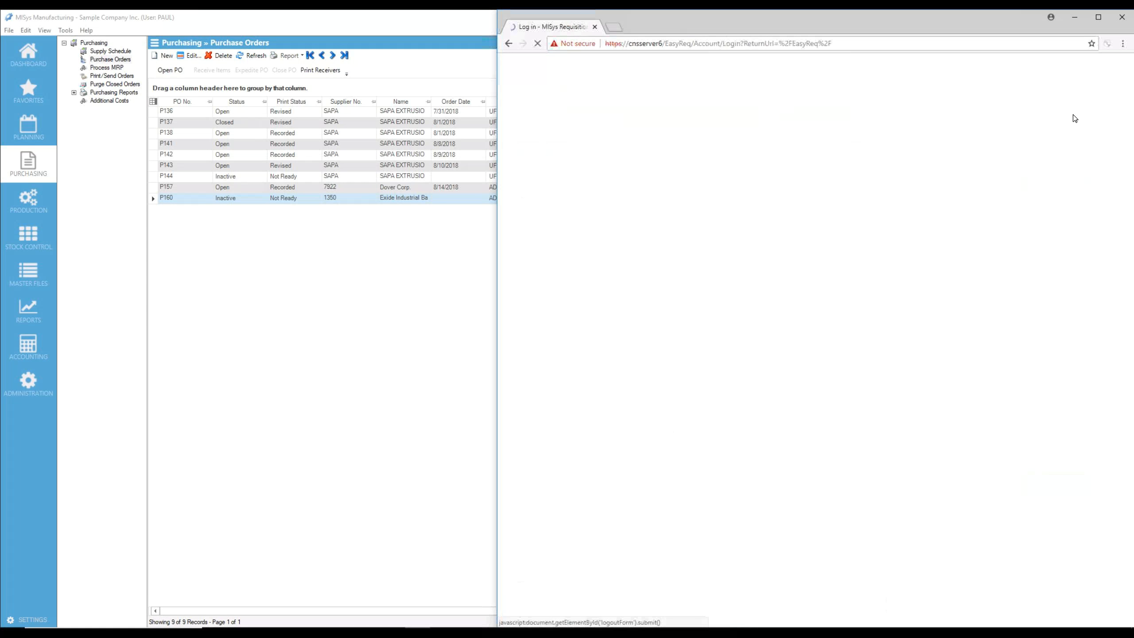
click(609, 153)
key(Tab)
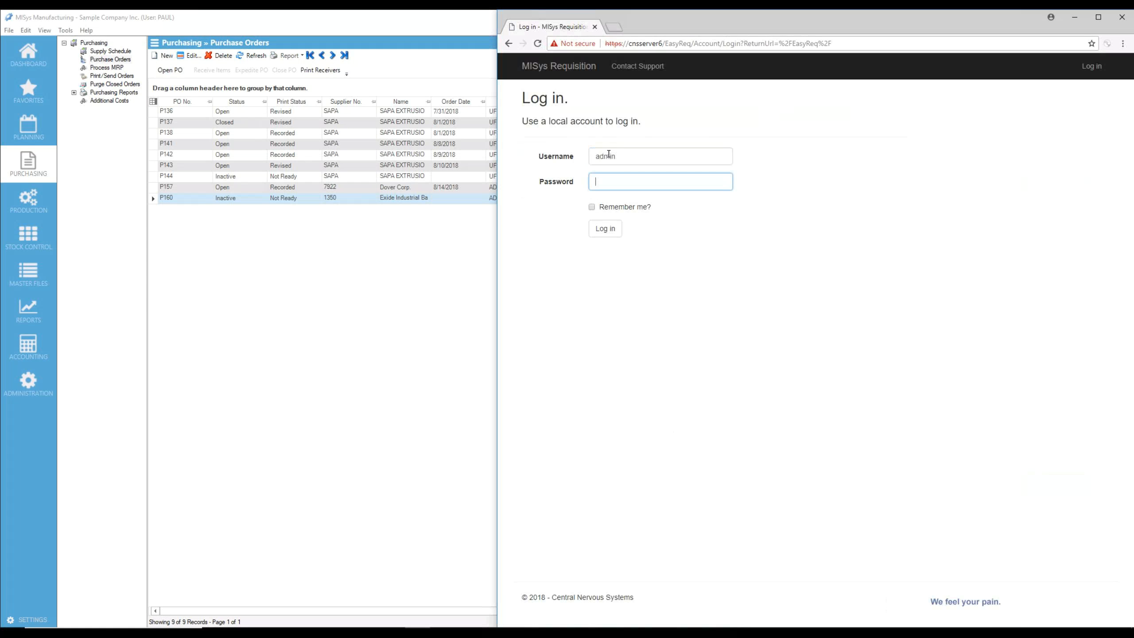
key(Return)
Set the approver to ADMIN, choose the requisitioner who posted the BOM items, and approve all the pending lines
click(760, 143)
click(742, 165)
click(761, 169)
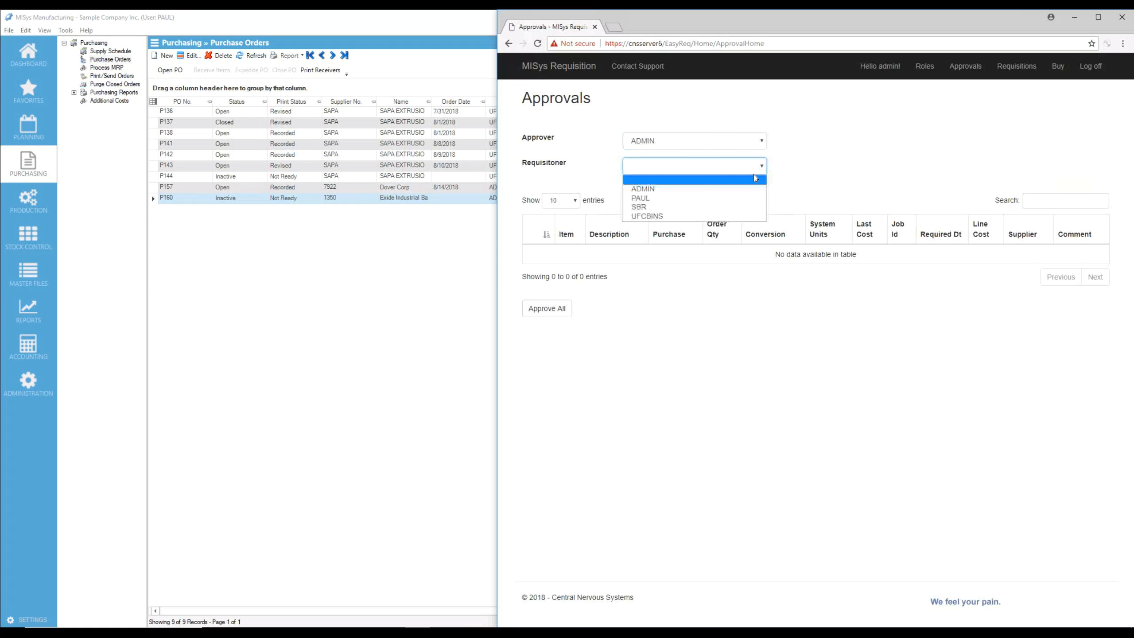
click(728, 198)
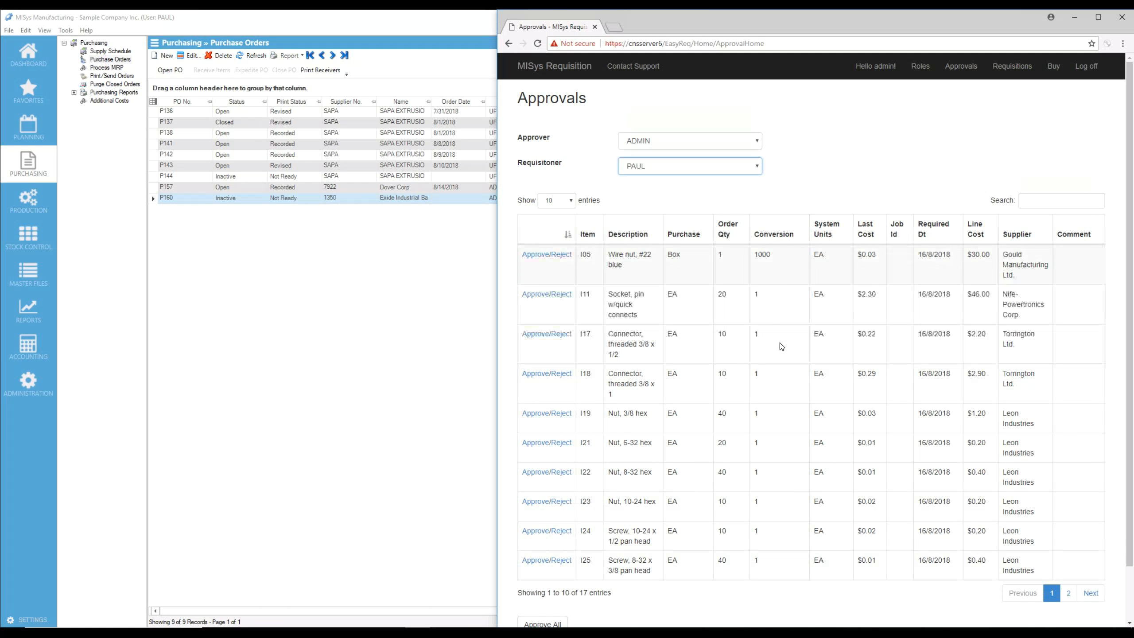
click(1069, 593)
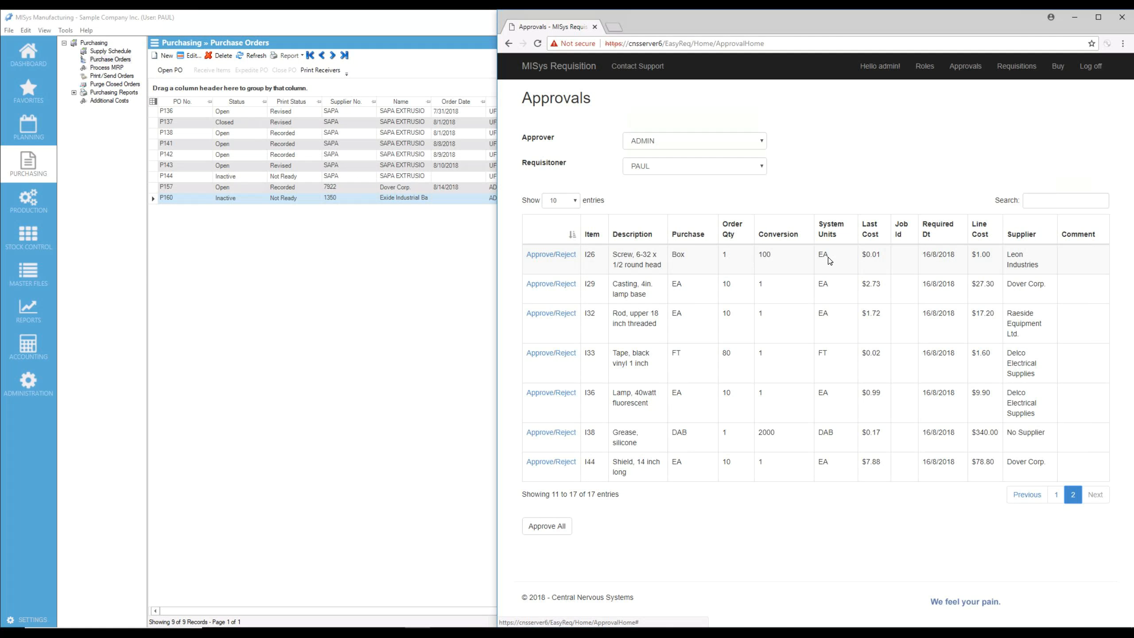
click(551, 528)
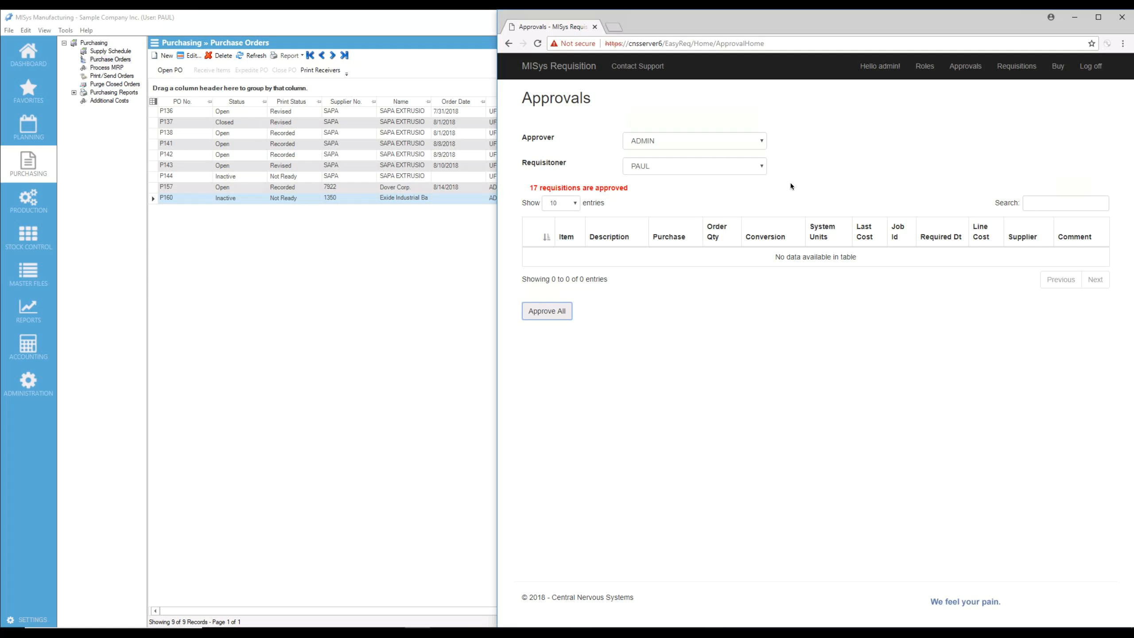
Buy all the approved requisition lines and refresh the purchase orders list in MISys Manufacturing
click(1058, 66)
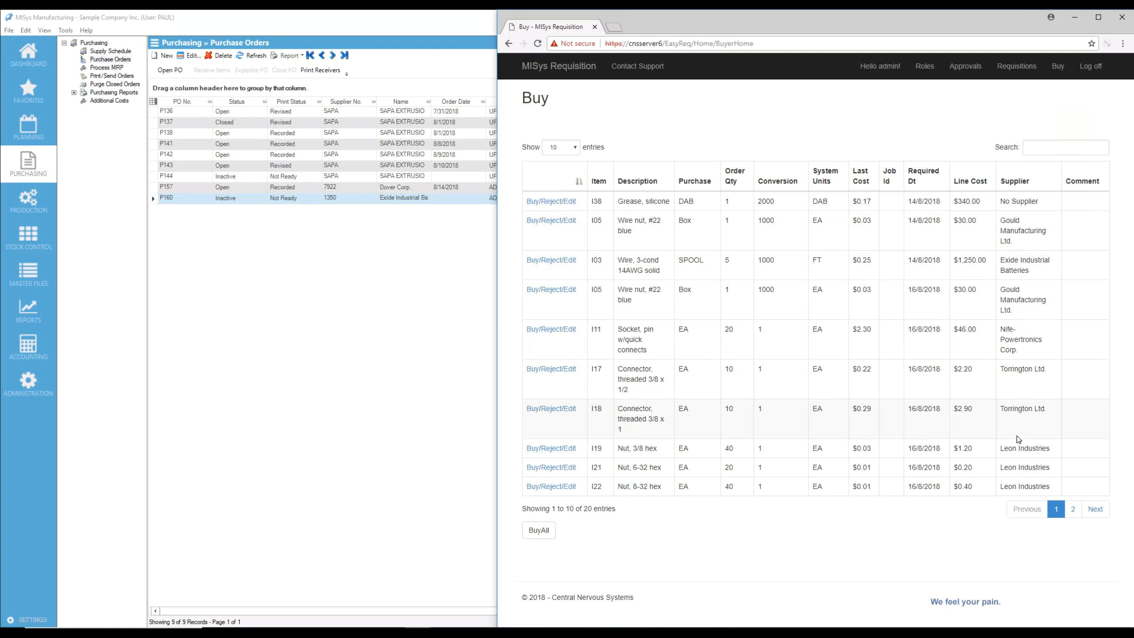
click(539, 532)
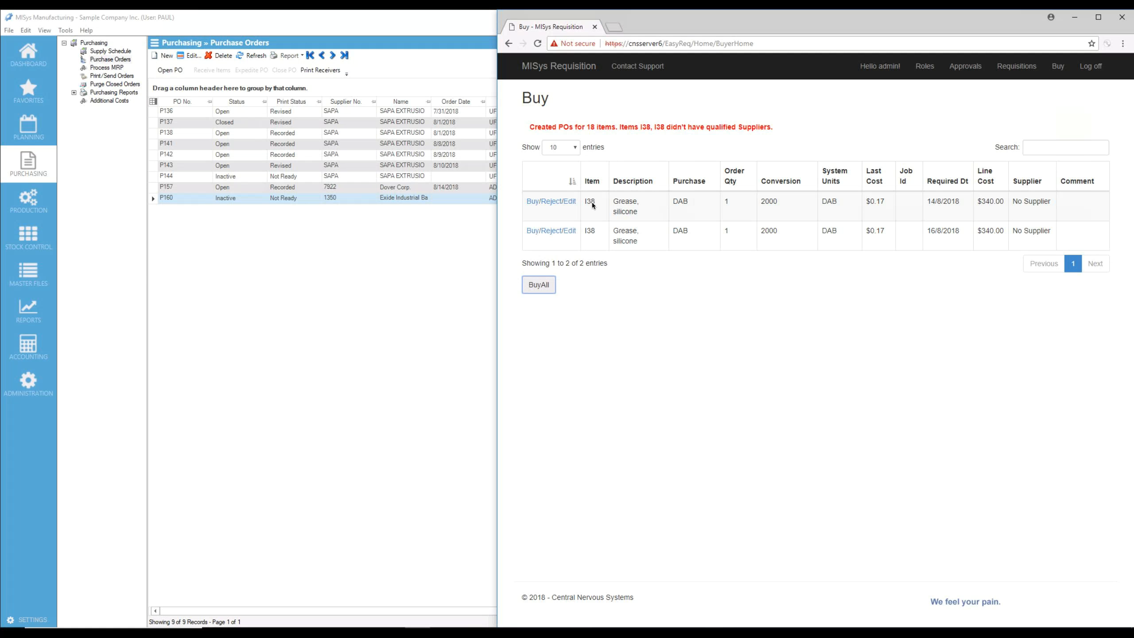
click(195, 234)
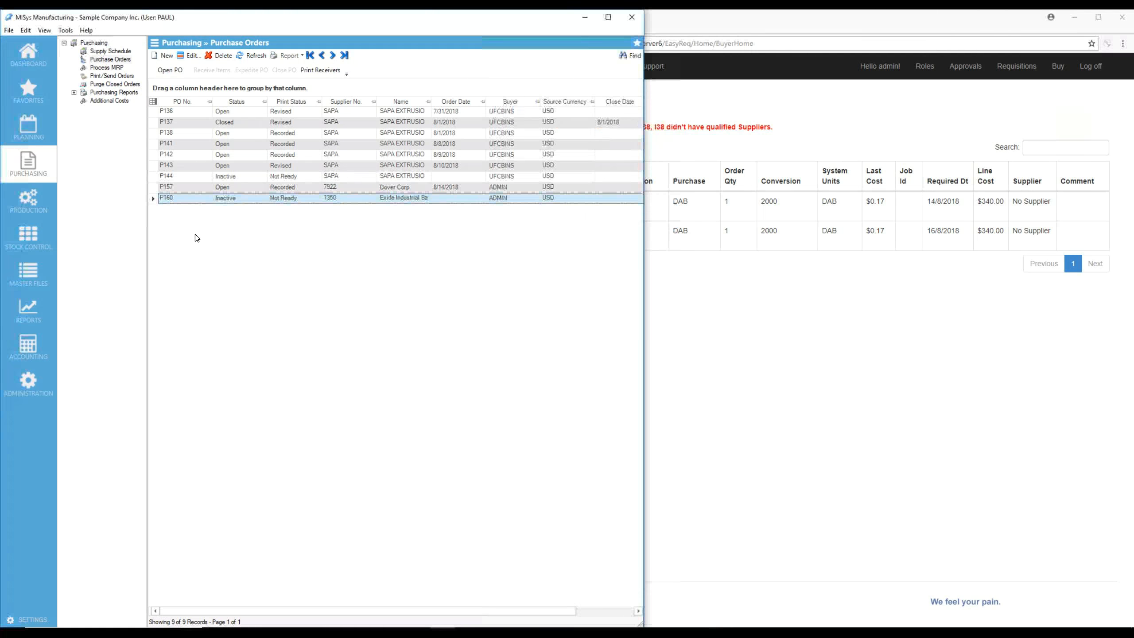
click(256, 56)
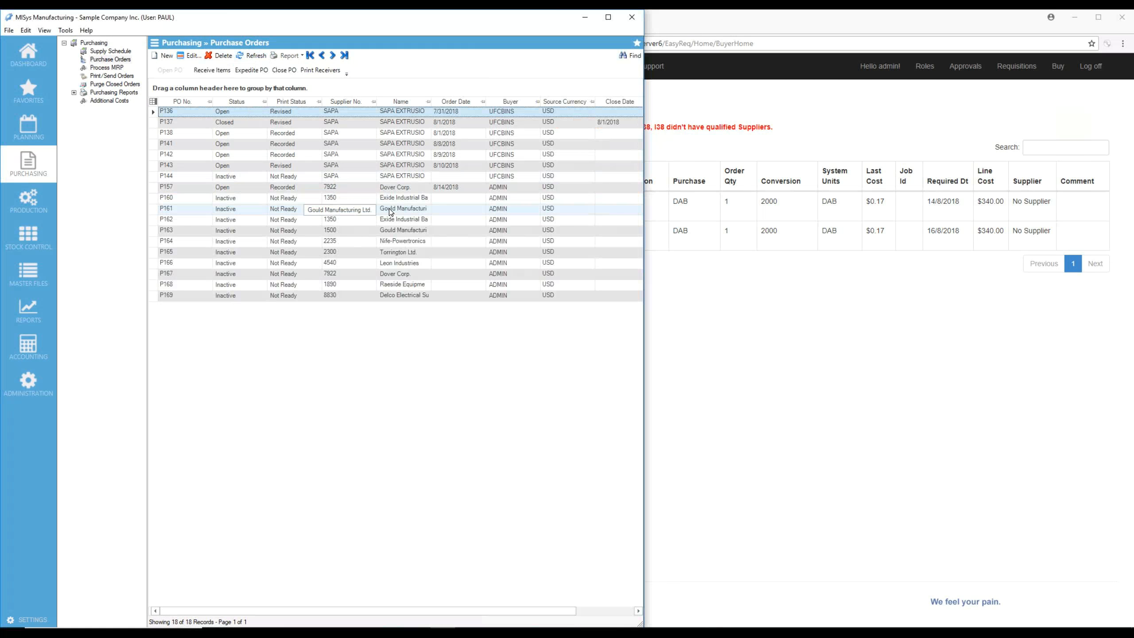
Review the new purchase orders by supplier, and view the details of Exide Industrial Batteries order P162
click(388, 285)
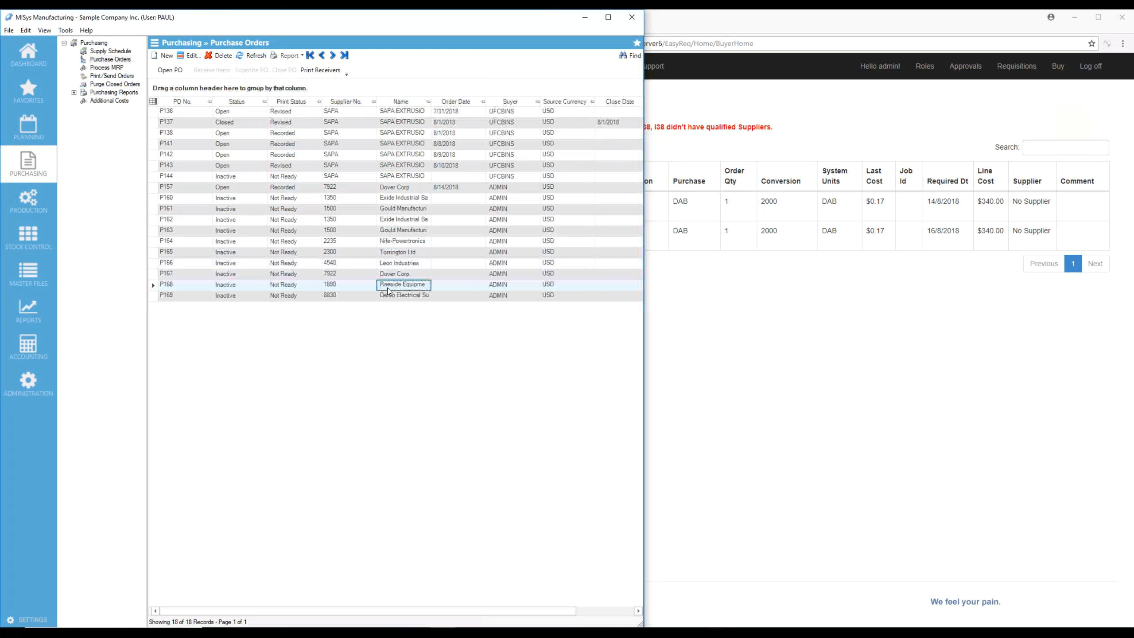
click(388, 296)
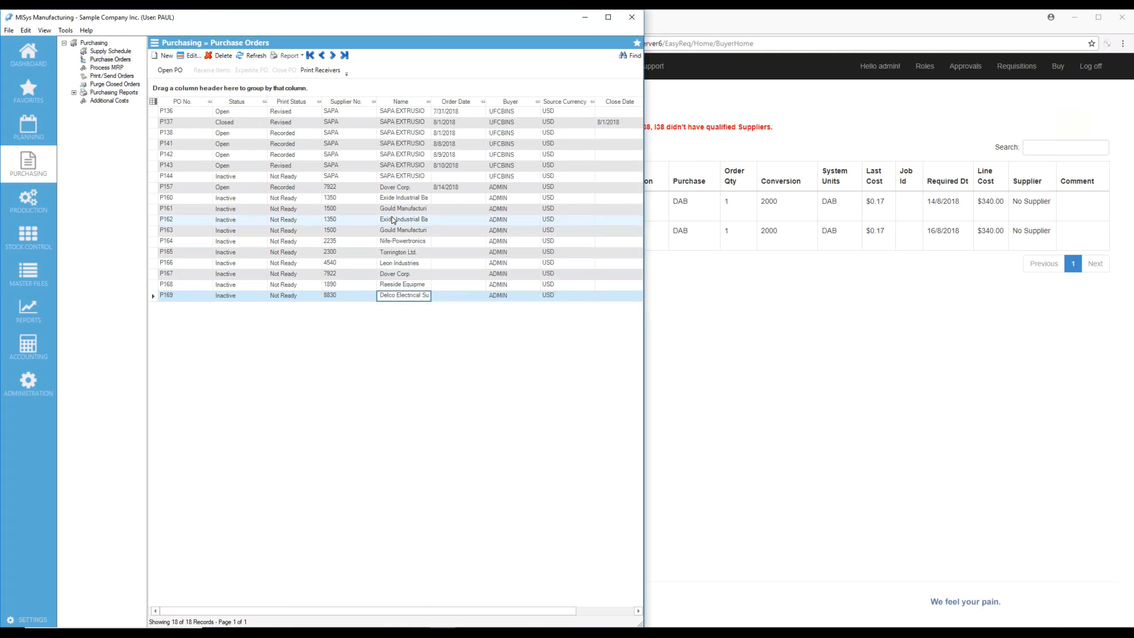
click(394, 198)
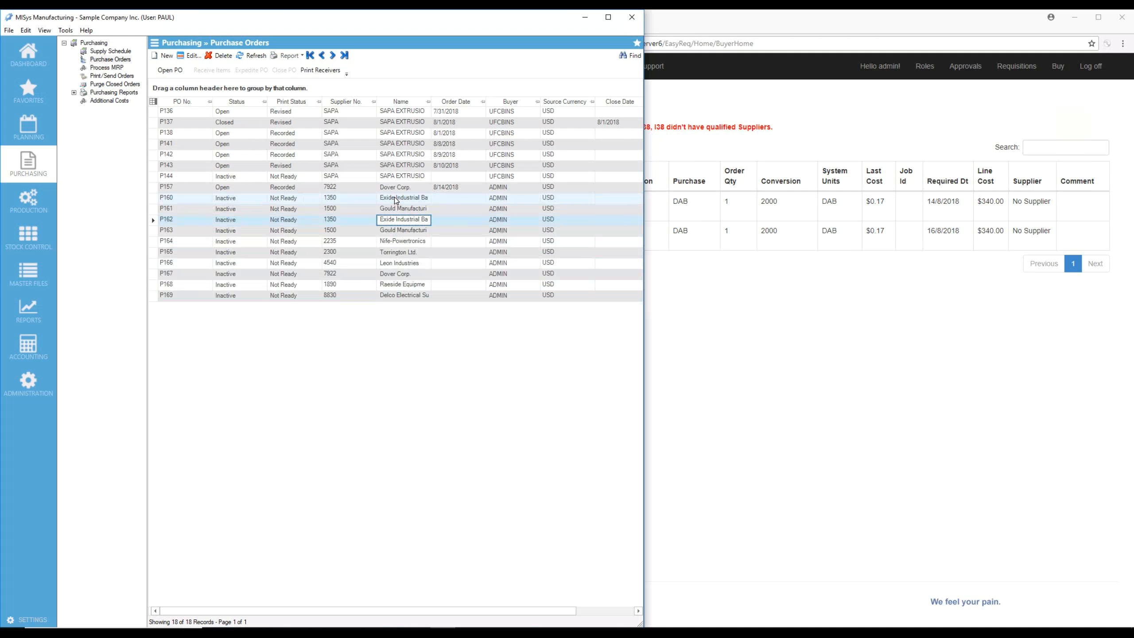
click(395, 221)
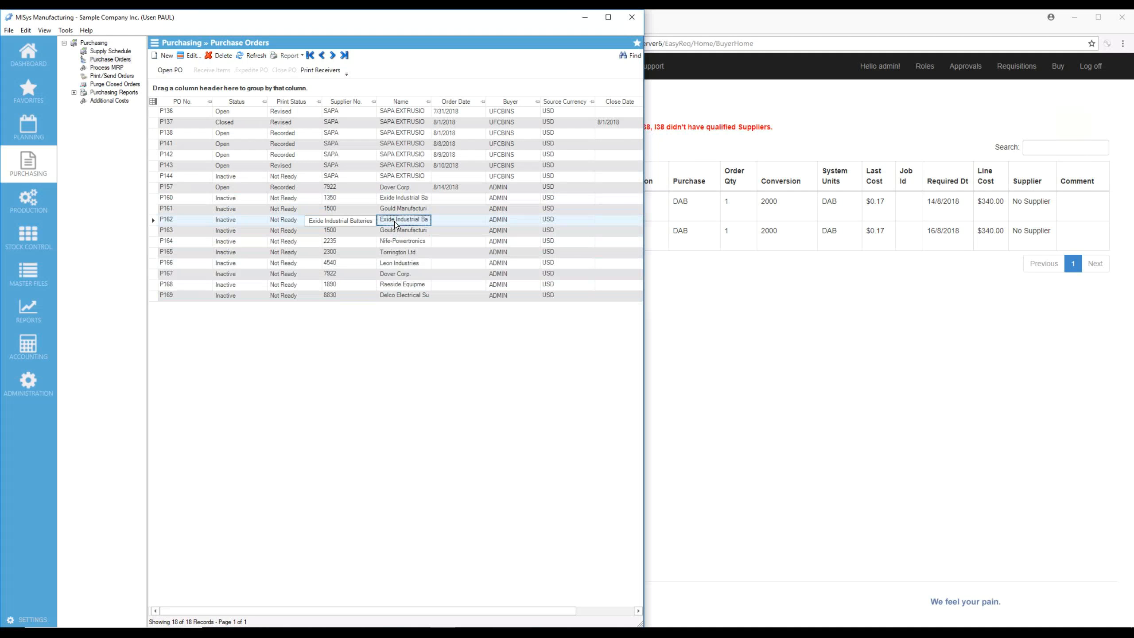
double_click(394, 221)
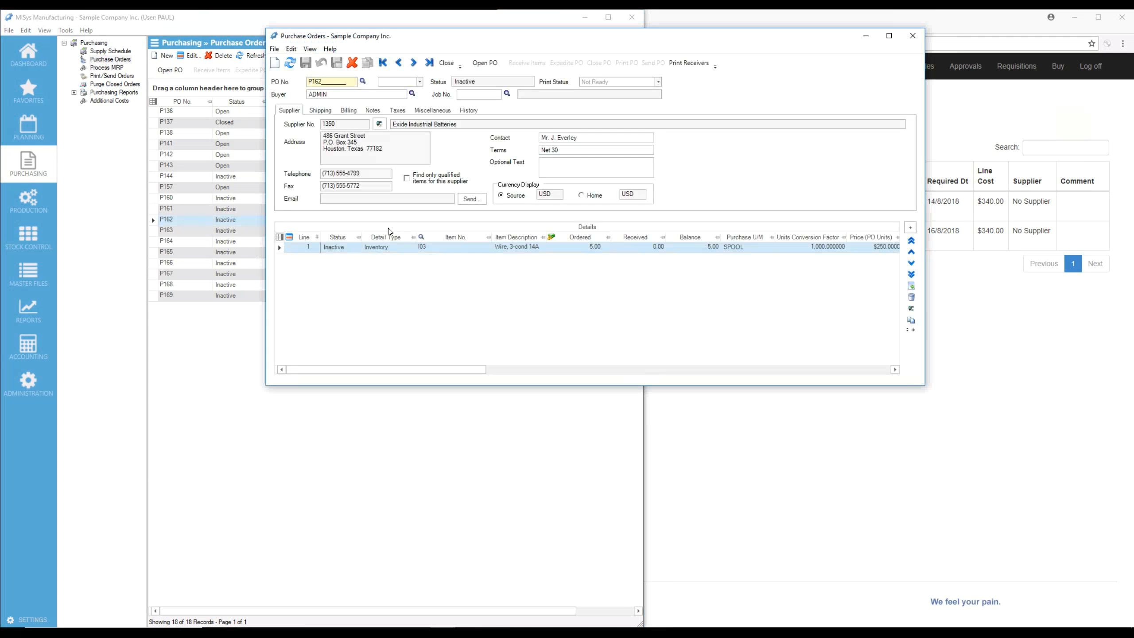
click(474, 95)
click(447, 64)
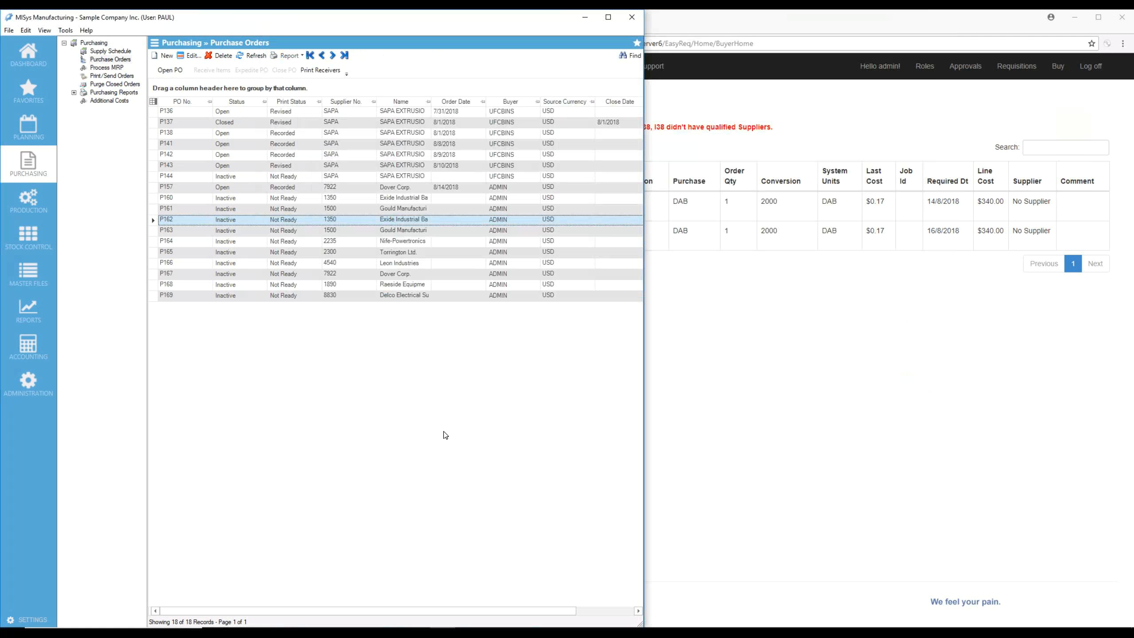
Switch to the requisition site, review the requisitioner's limit and approver under Roles, and log off
click(850, 343)
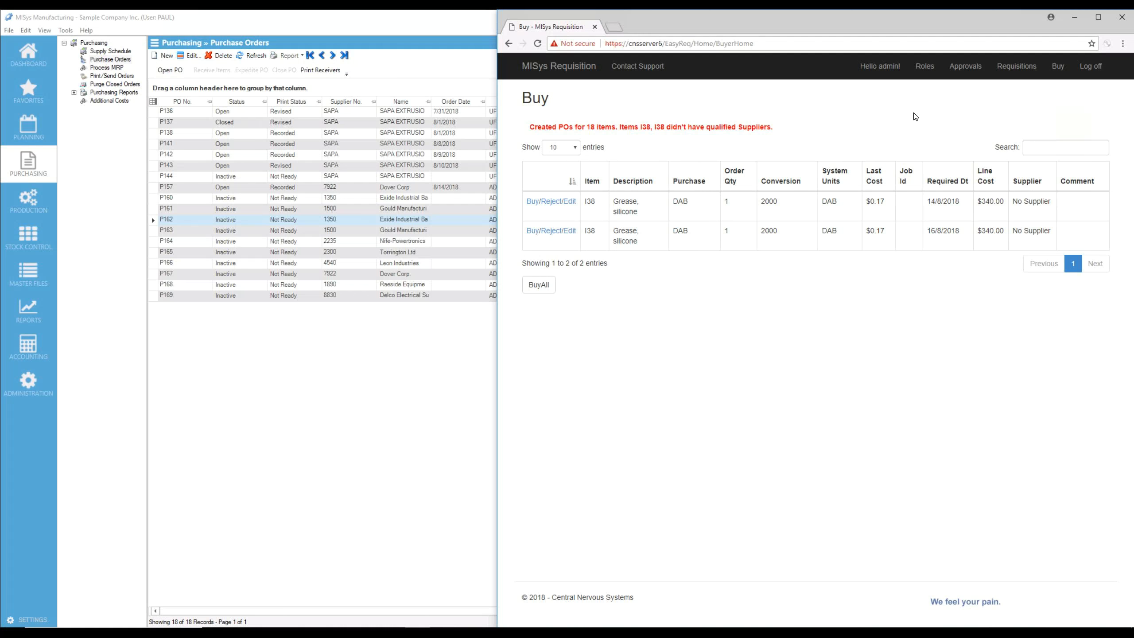
click(925, 68)
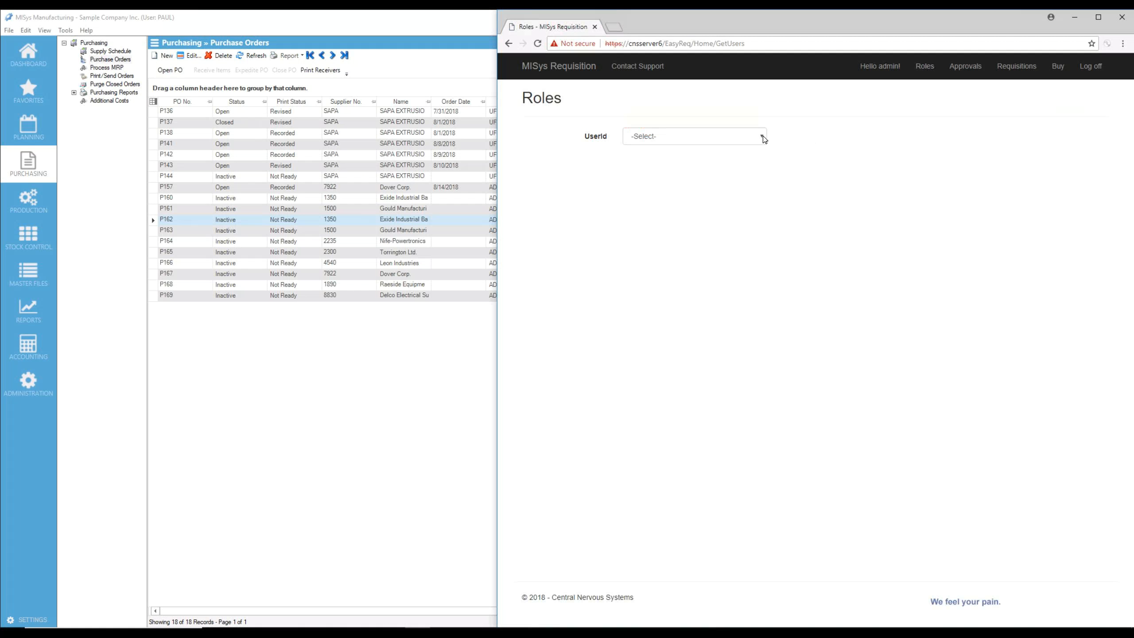
click(763, 138)
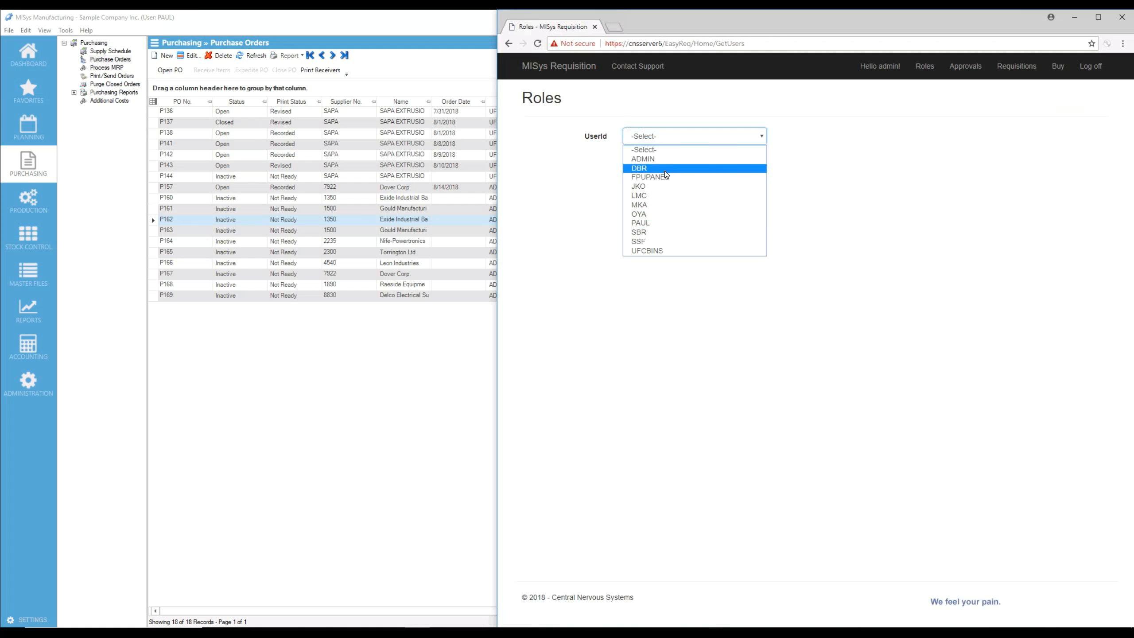
click(660, 222)
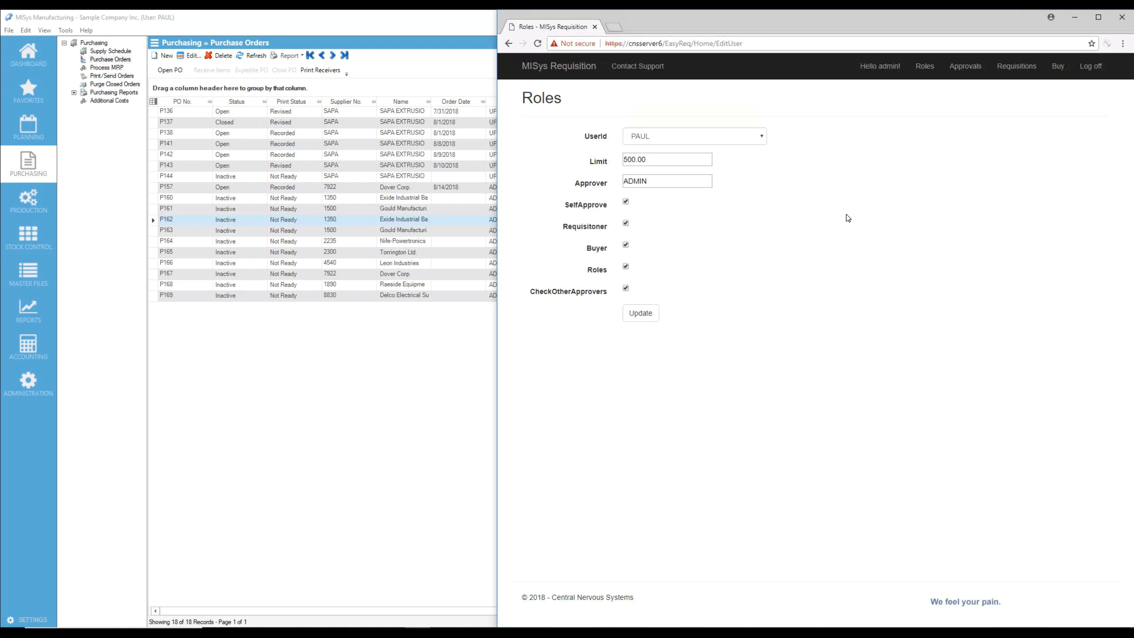
drag(646, 159, 617, 162)
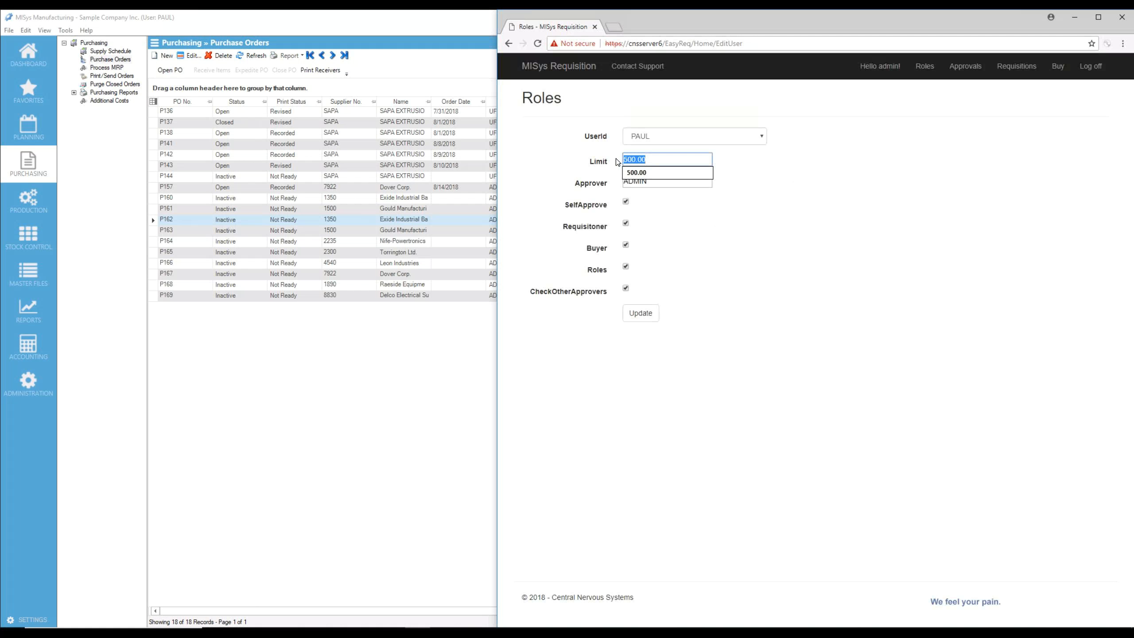
click(741, 237)
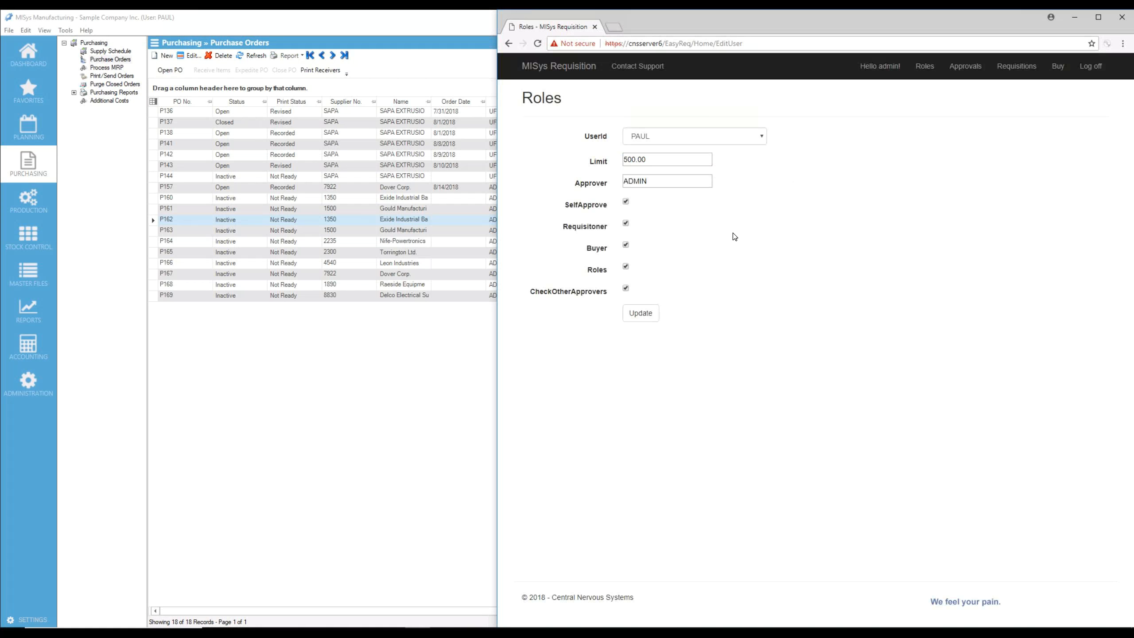
double_click(642, 184)
click(764, 233)
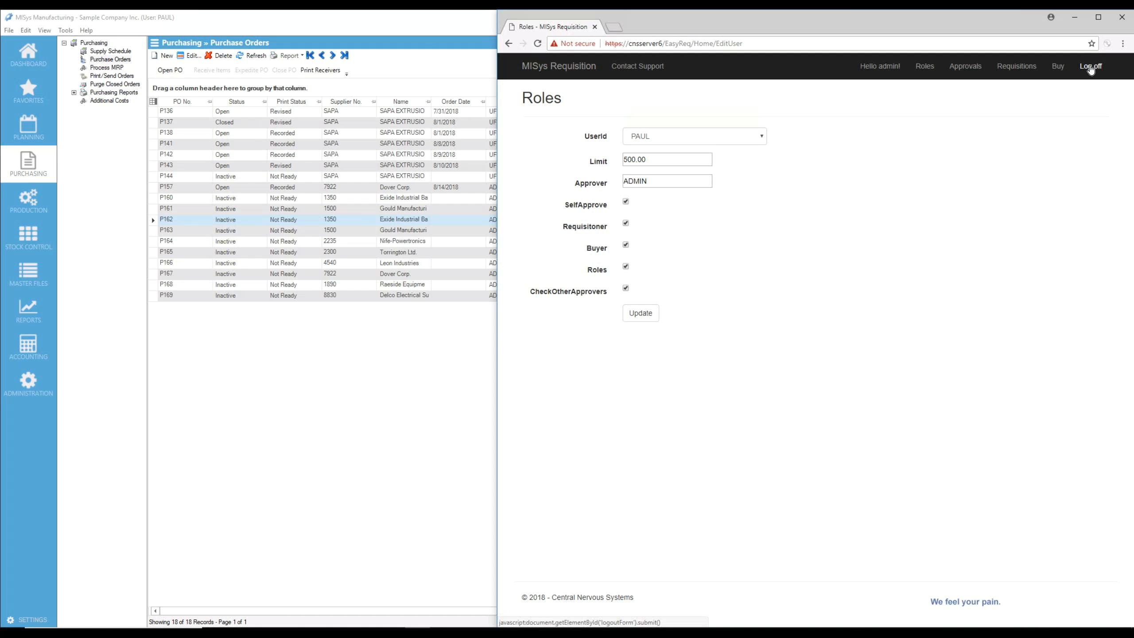
click(1091, 67)
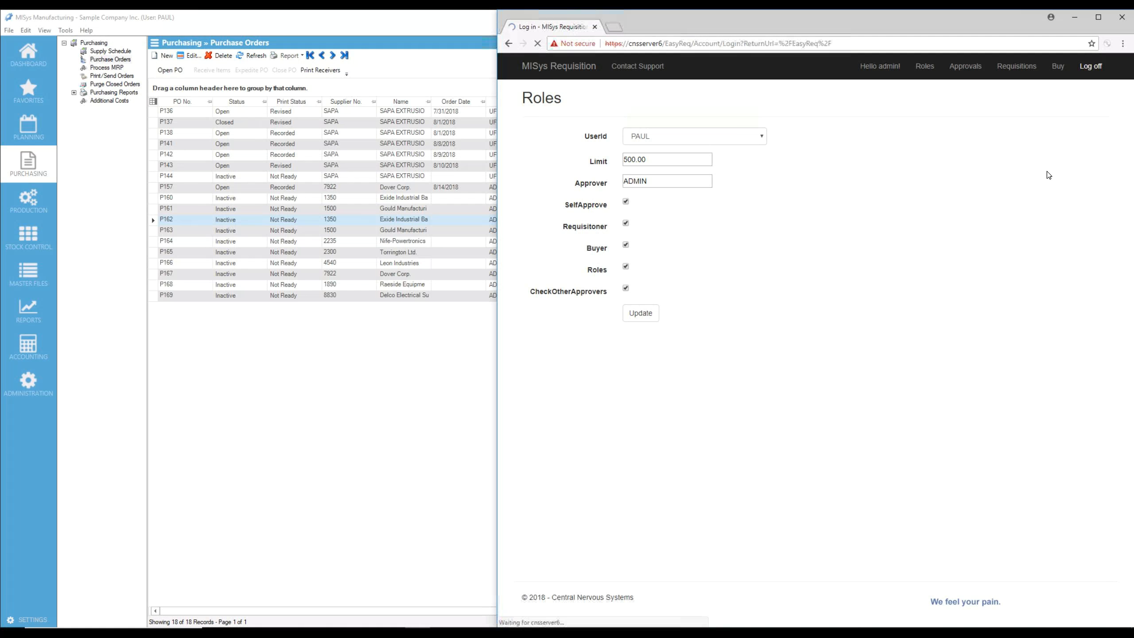